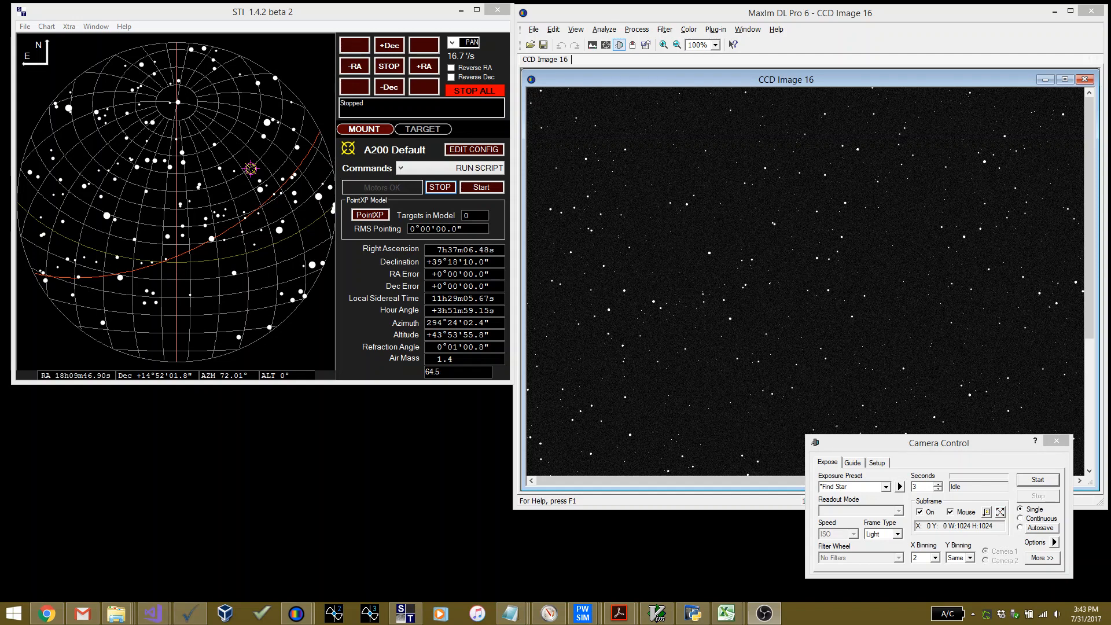
- Slew the mount to a chart spot at about RA 8h26m56s, Dec +34°53', and take a single 3-second exposure
{"action": "left_click", "coordinate": [405, 29]}
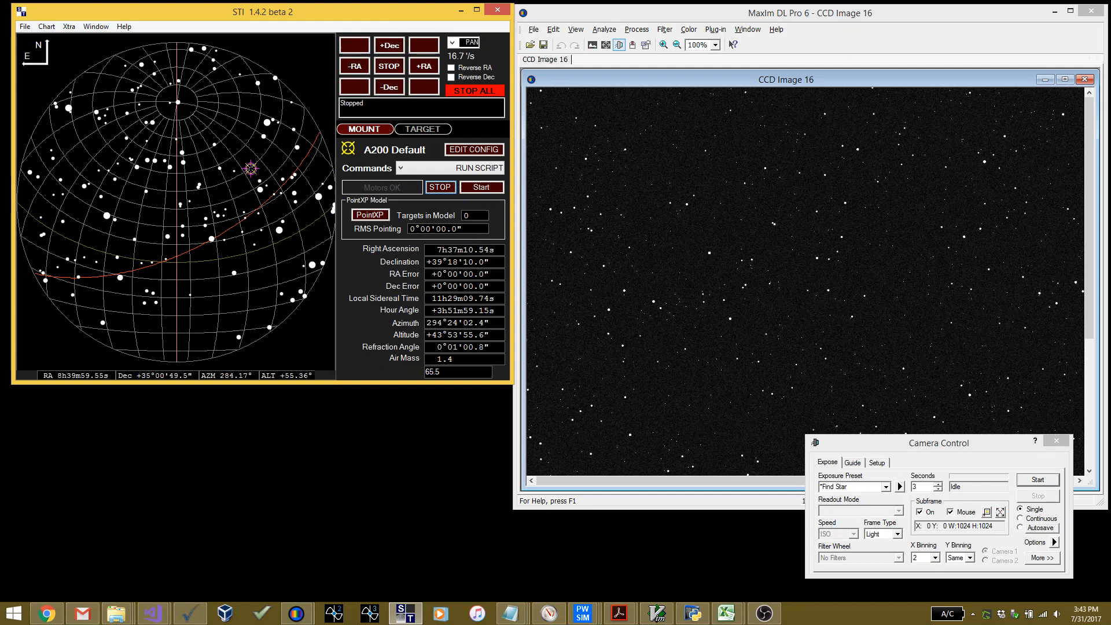
{"action": "left_click", "coordinate": [240, 186]}
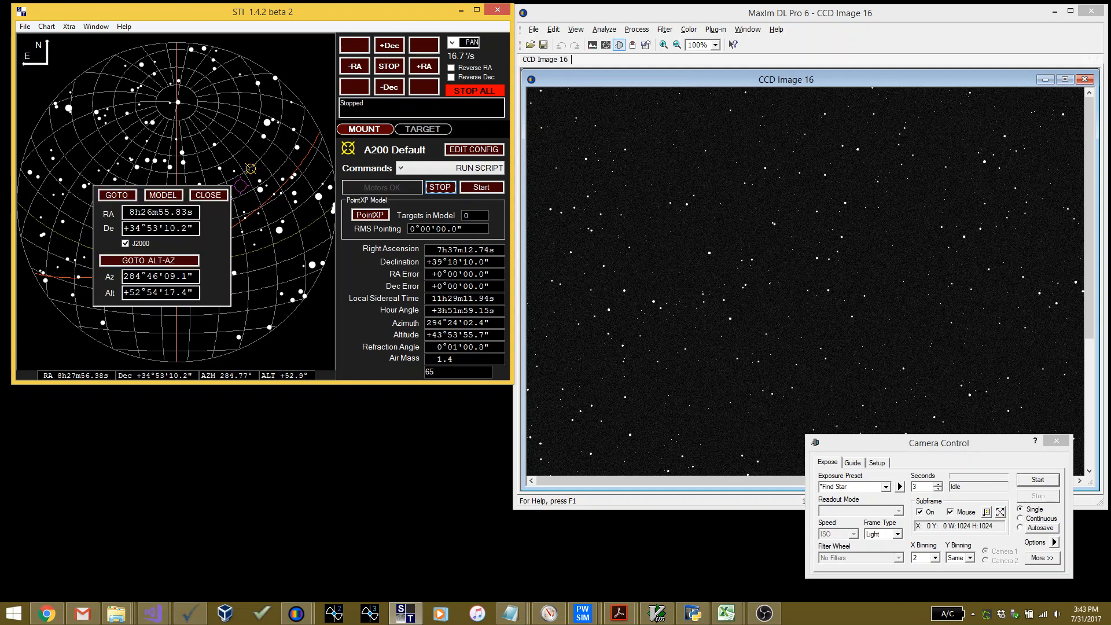
{"action": "left_click", "coordinate": [117, 196]}
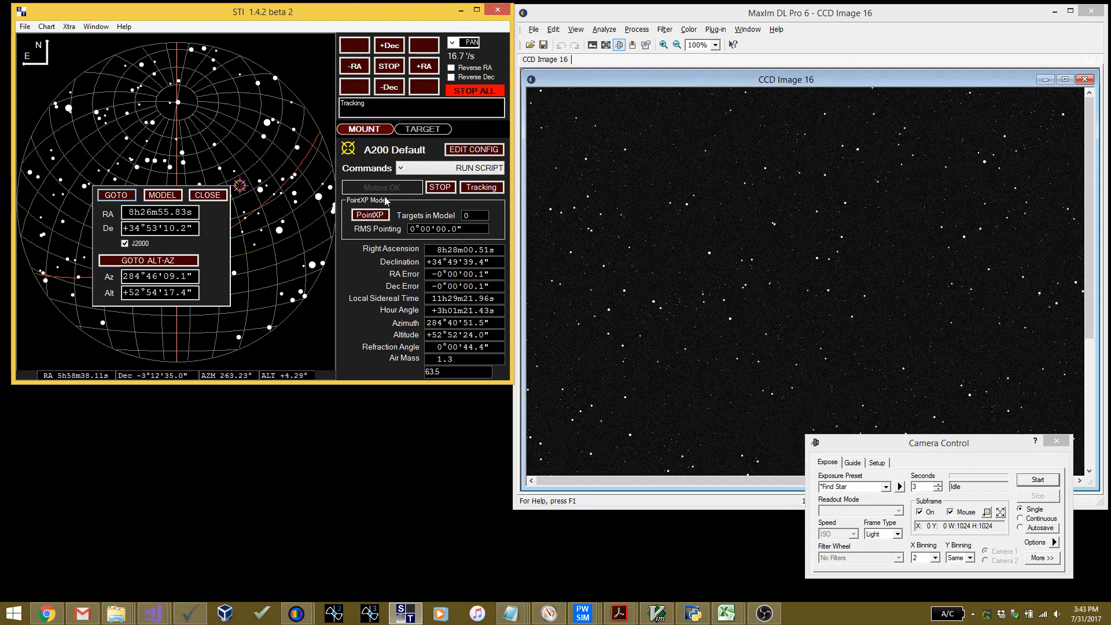
{"action": "left_click", "coordinate": [1049, 483]}
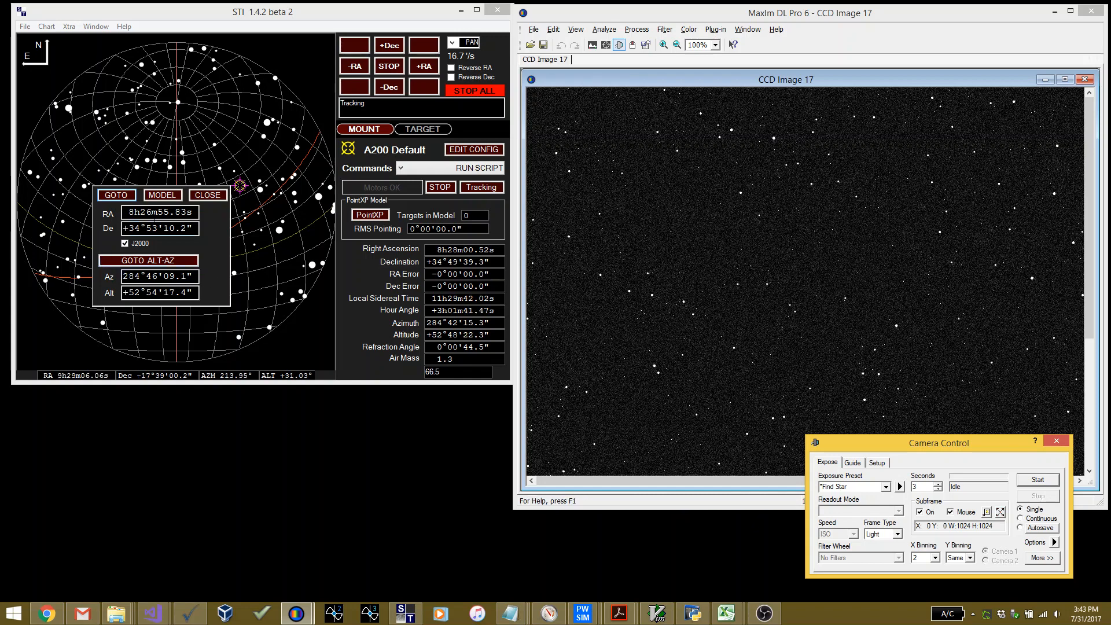
- Enter RA 8 21 27.4 and Dec 33 33 44 as the J2000 coordinates of the field
{"action": "left_click", "coordinate": [192, 212]}
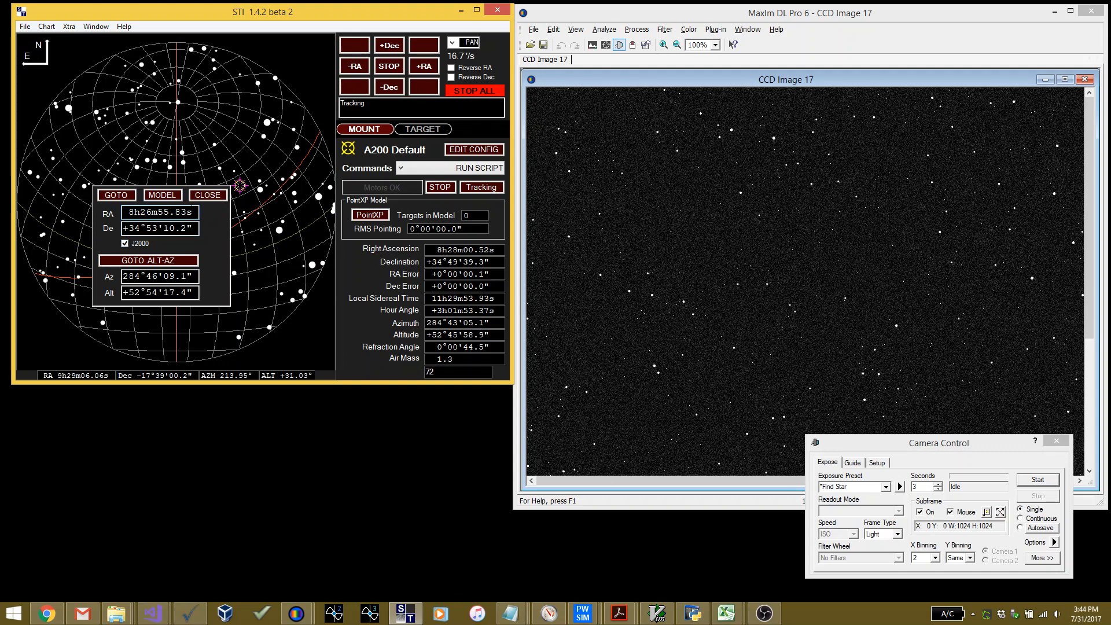
{"action": "left_click_drag", "start_coordinate": [194, 211], "coordinate": [112, 217]}
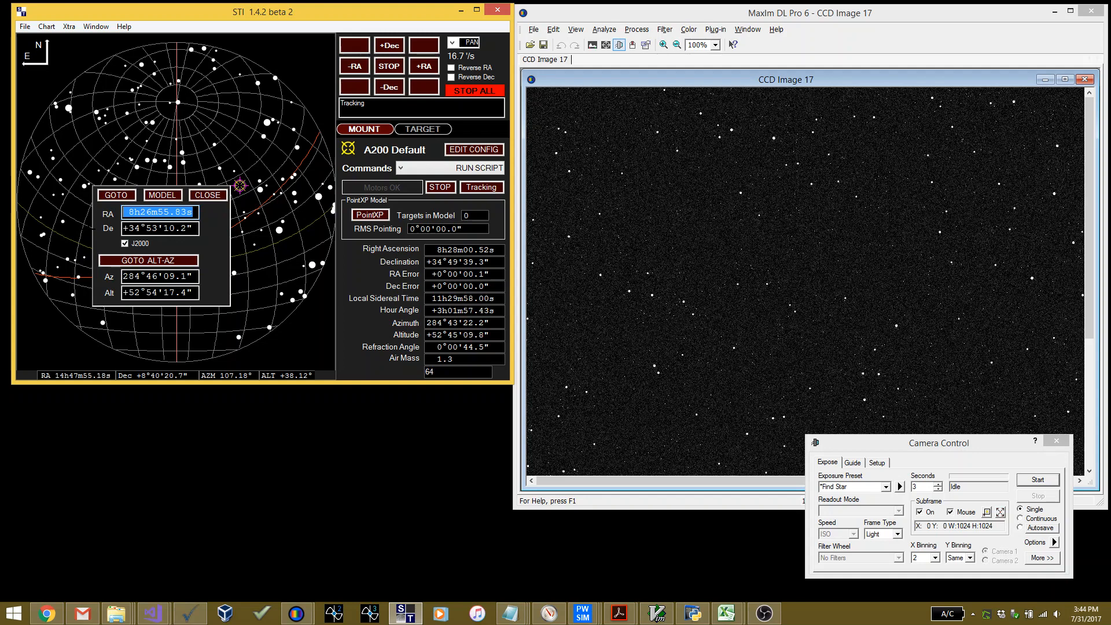
{"action": "type", "text": "8"}
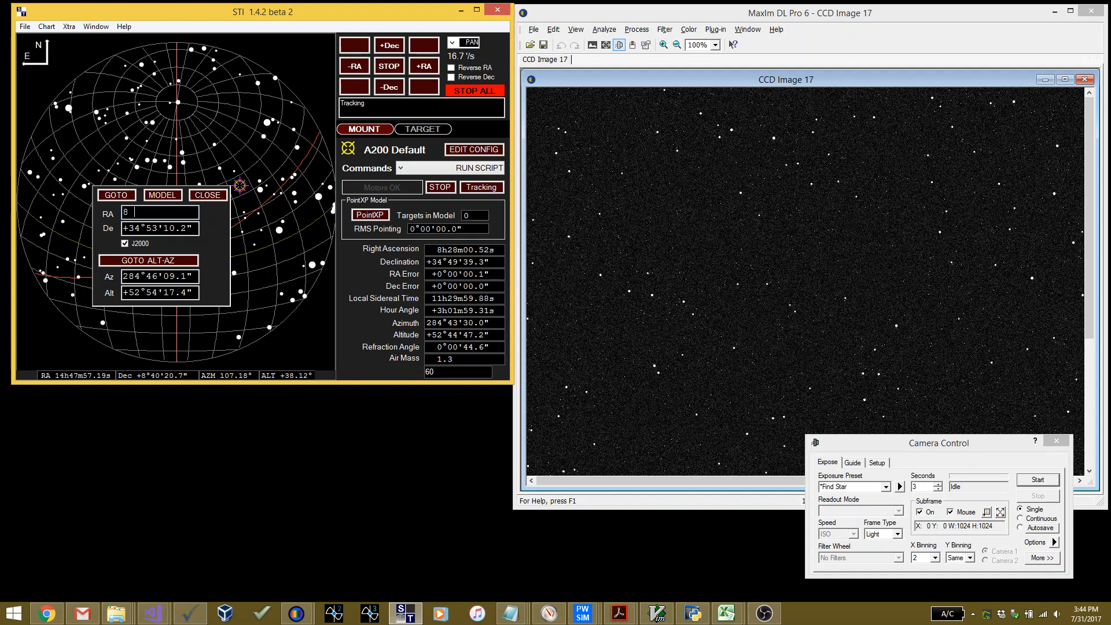
{"action": "type", "text": " 21 27.4"}
{"action": "left_click", "coordinate": [157, 228]}
{"action": "double_click", "coordinate": [160, 229]}
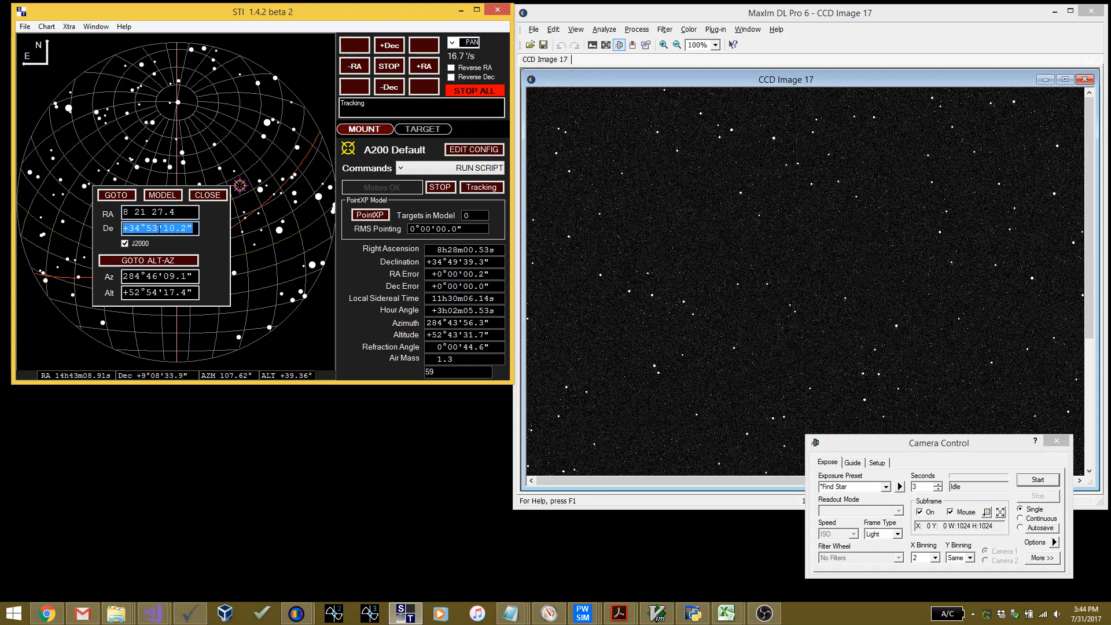
{"action": "type", "text": "33 33 44"}
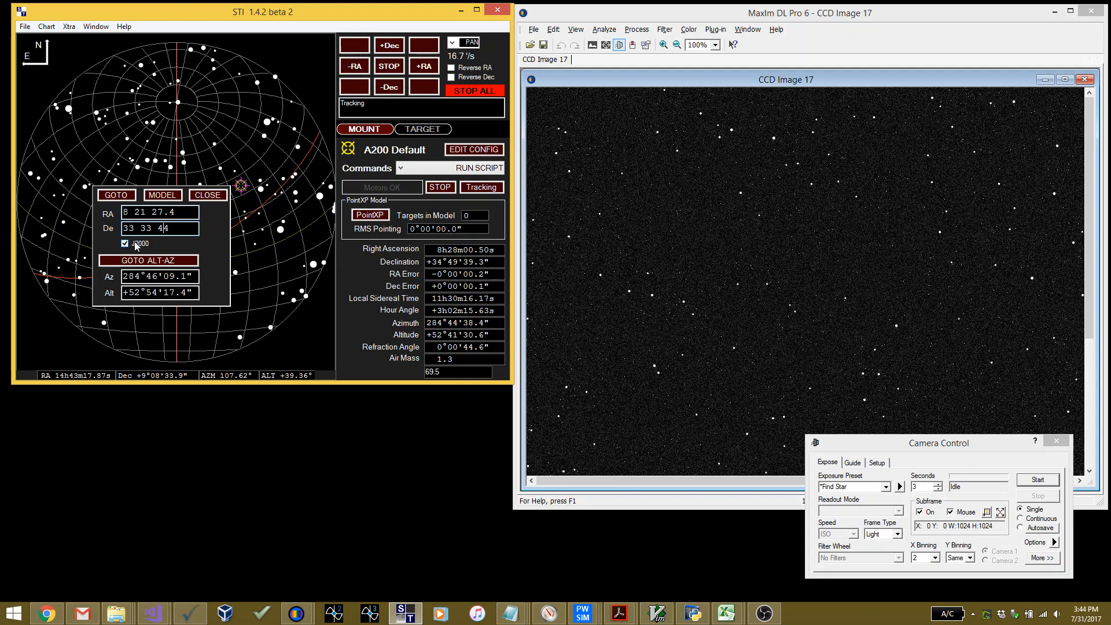
- Apply a simple offset initialization to the mount with the entered coordinates, keeping the automatic init from running, and close the coordinate box
{"action": "left_click", "coordinate": [169, 198]}
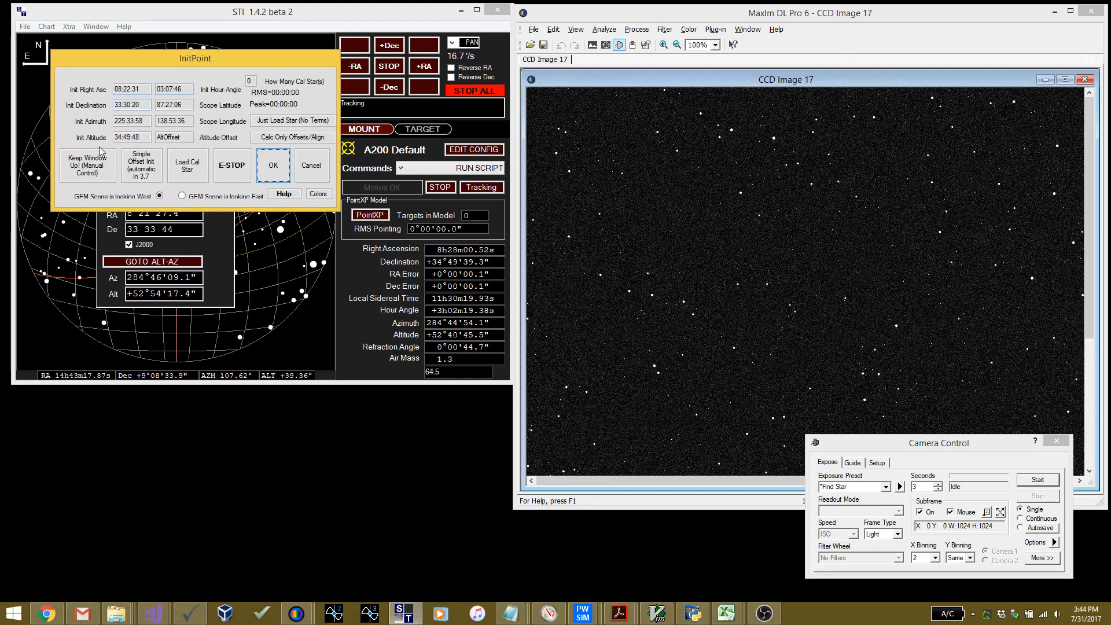
{"action": "left_click", "coordinate": [85, 165]}
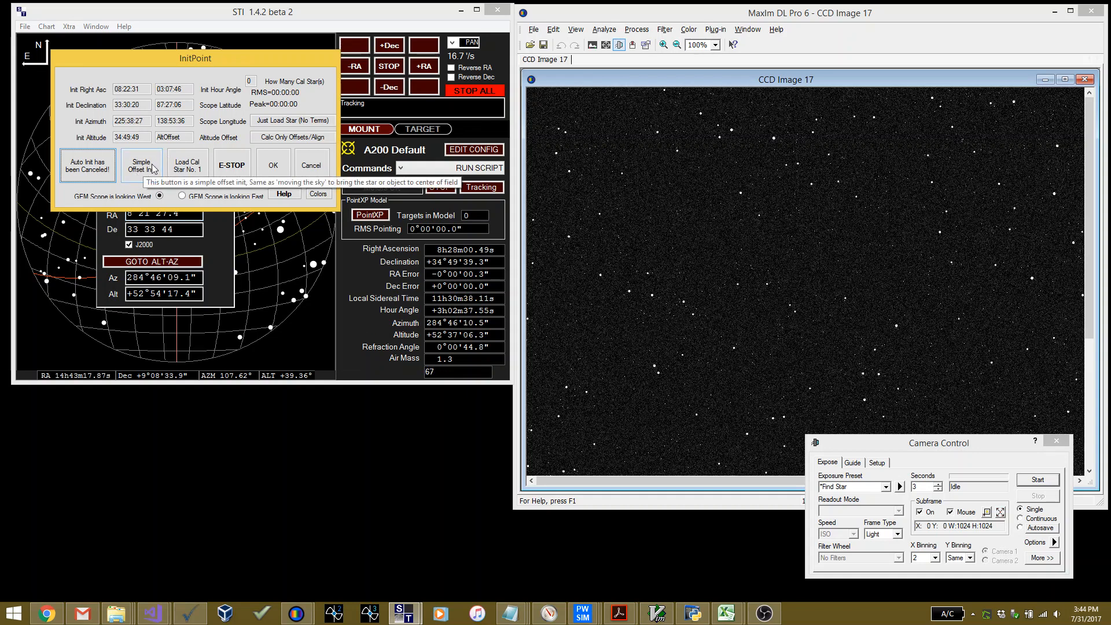
{"action": "left_click", "coordinate": [154, 169]}
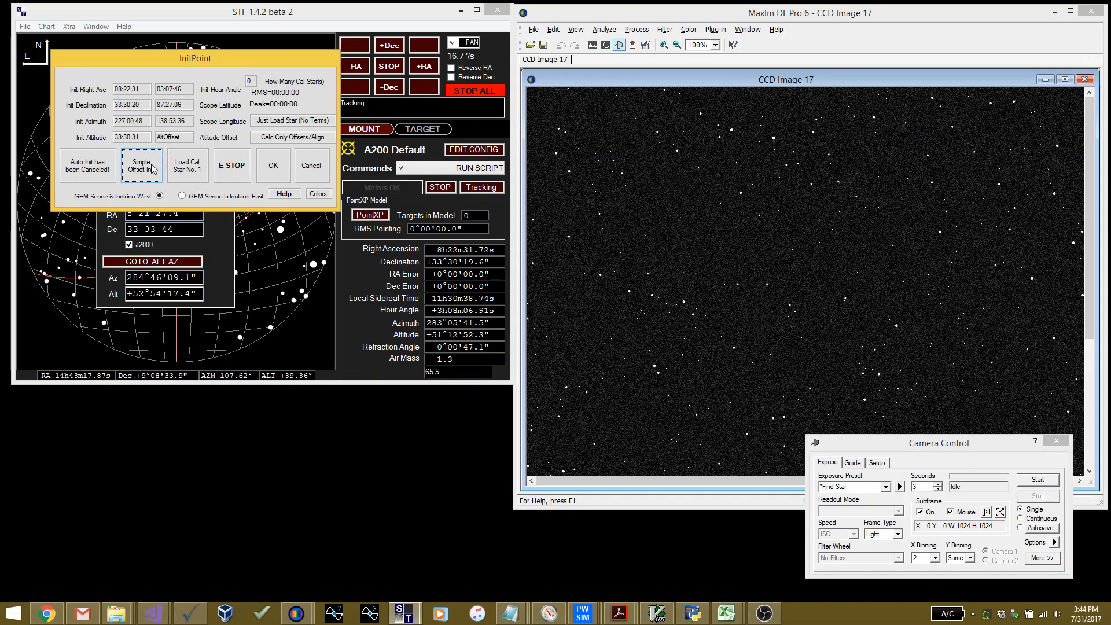
{"action": "left_click", "coordinate": [272, 164]}
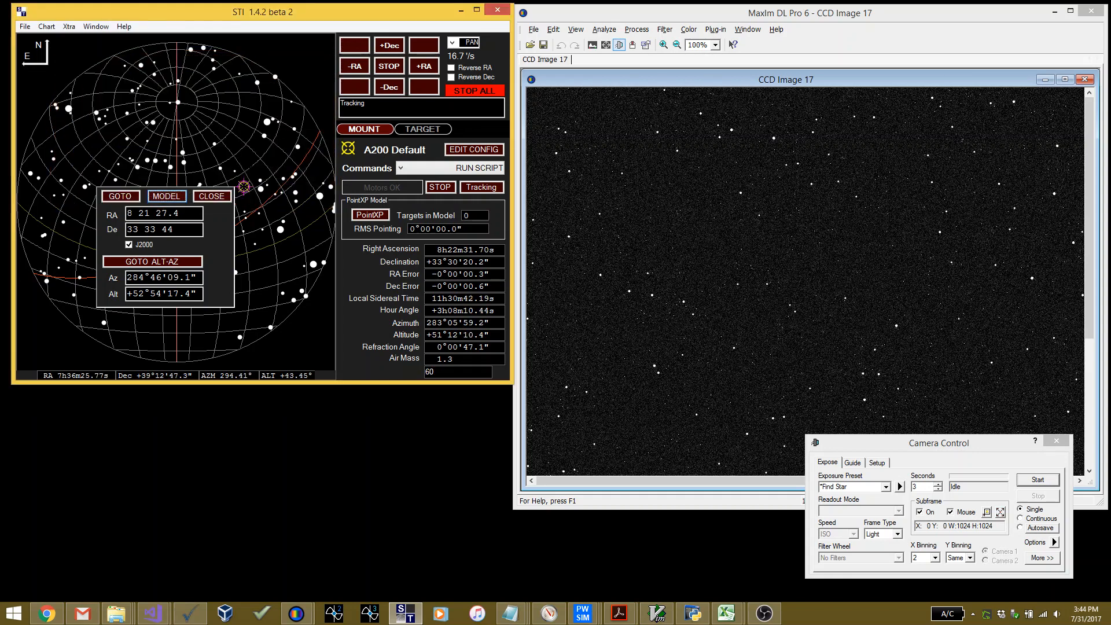
{"action": "left_click", "coordinate": [218, 197]}
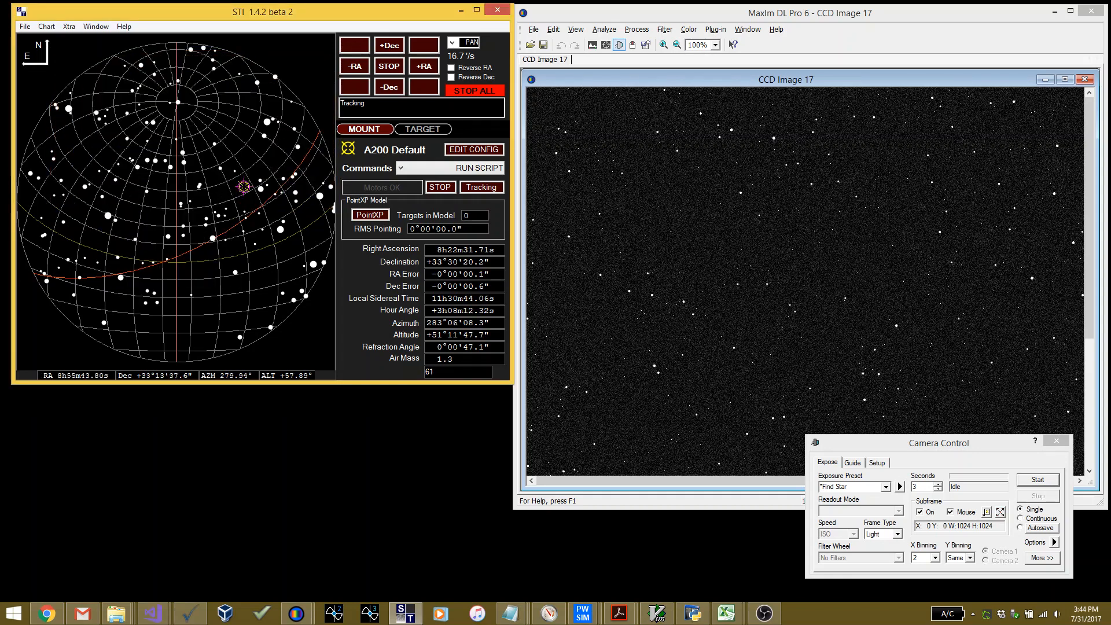
- Slew to a nearby chart spot at about RA 8h41m55s, Dec +33°05', and take a single 3-second exposure
{"action": "left_click", "coordinate": [238, 190]}
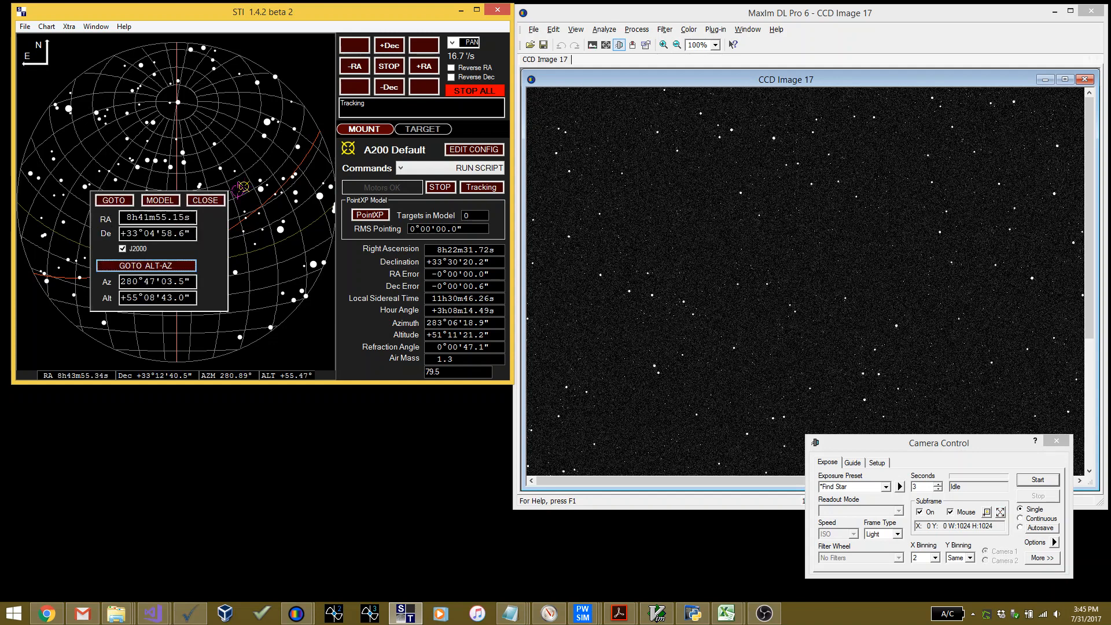
{"action": "left_click", "coordinate": [115, 201]}
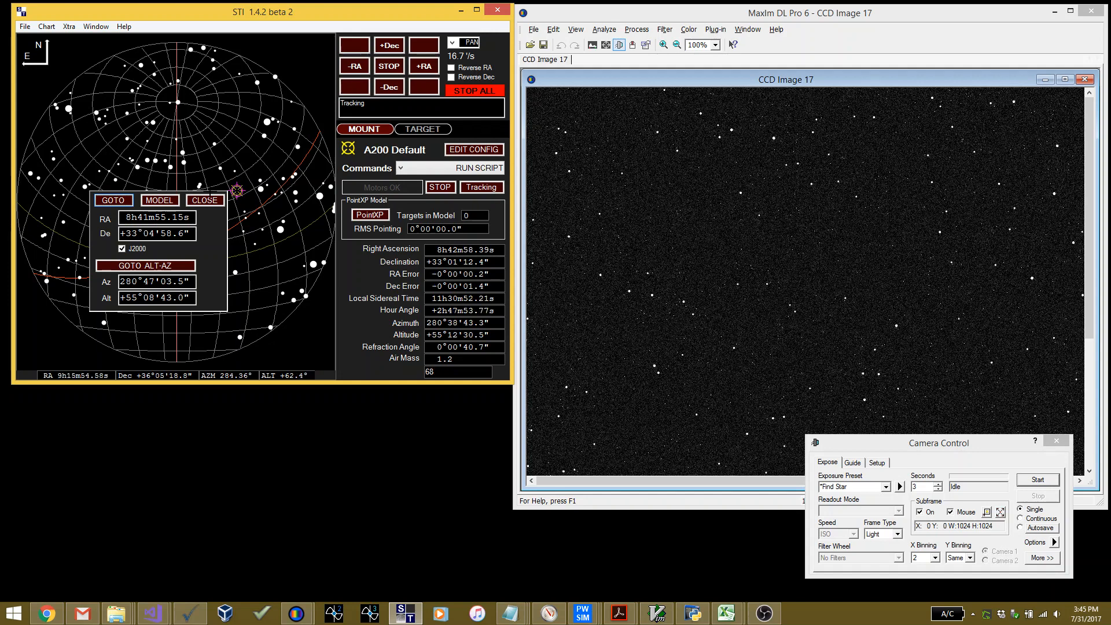
{"action": "left_click", "coordinate": [1037, 481]}
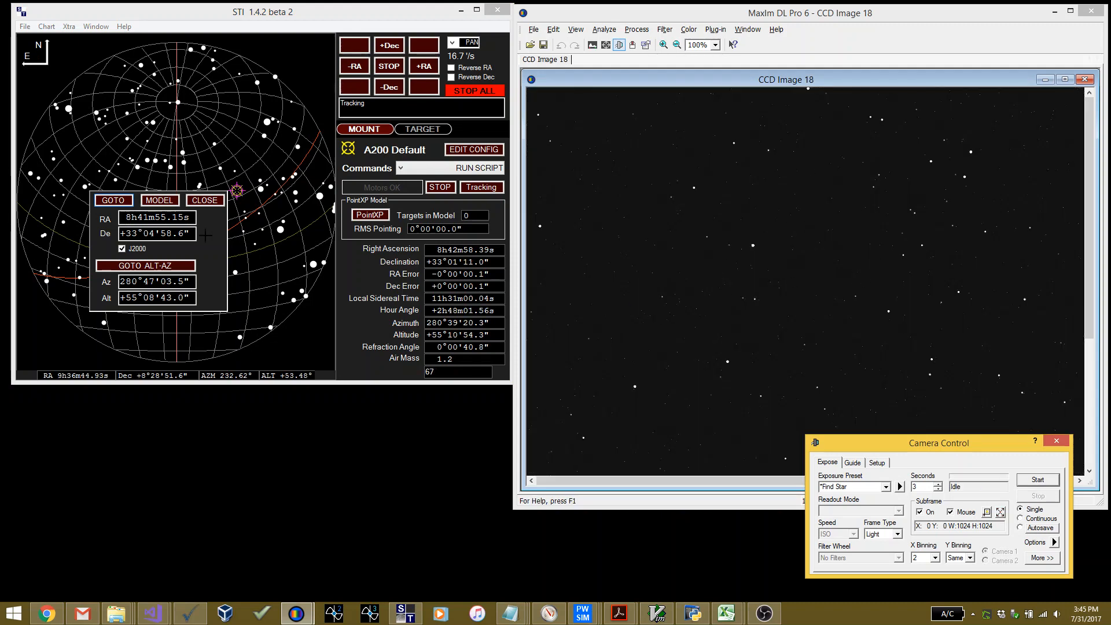
- Enter RA 8 41 51.1 and Dec 33 15 48 as the J2000 coordinates of the second field
{"action": "left_click", "coordinate": [193, 217]}
{"action": "double_click", "coordinate": [192, 212]}
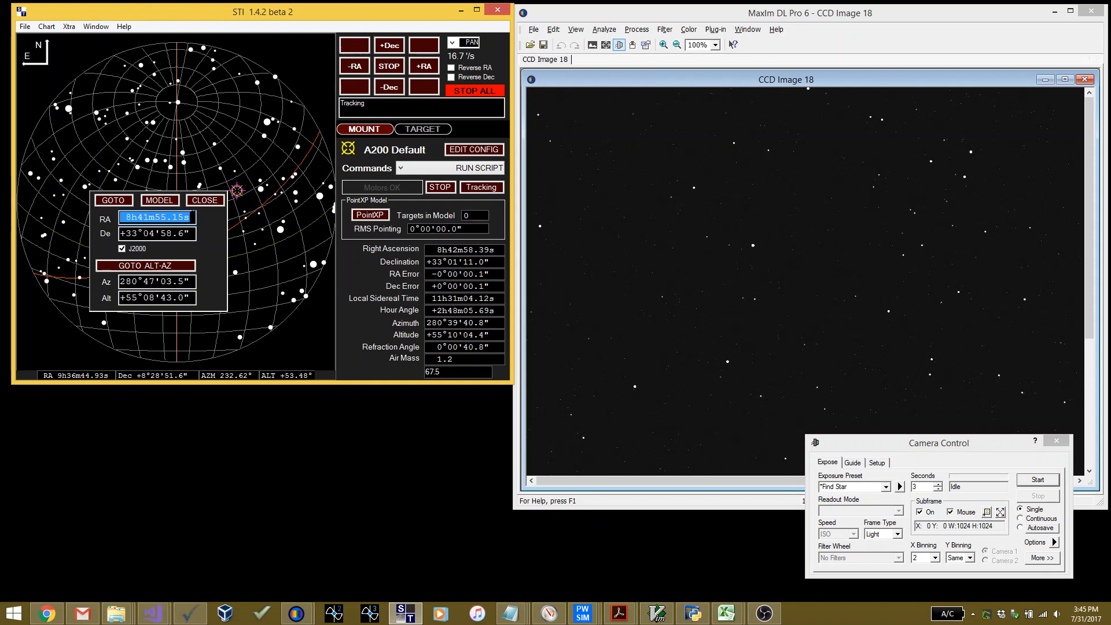
{"action": "type", "text": "8 41 5"}
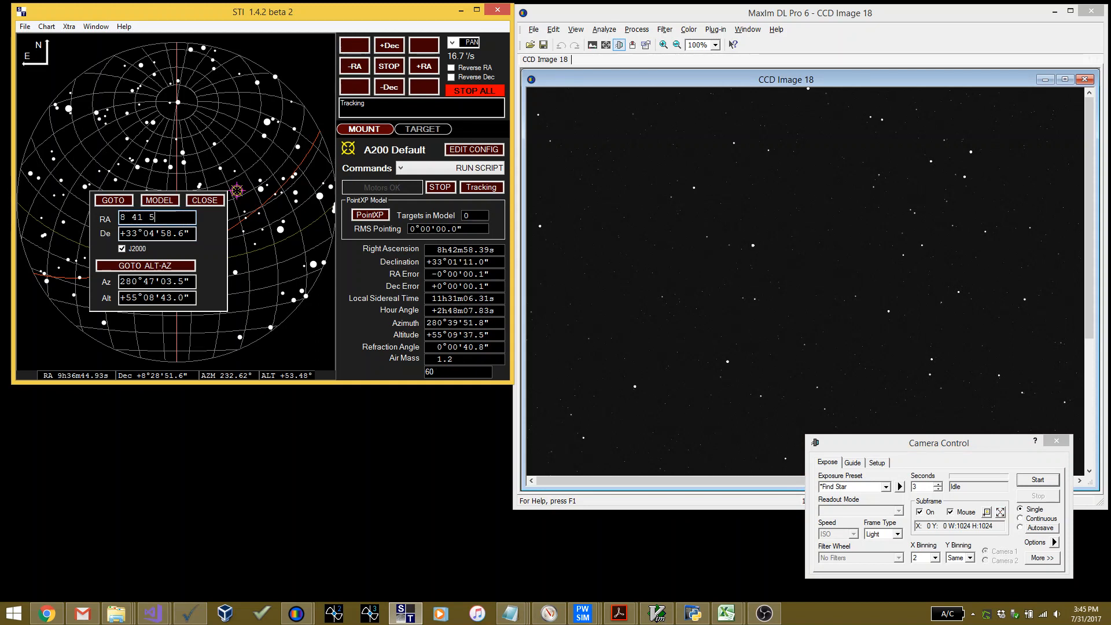
{"action": "type", "text": "1.1"}
{"action": "double_click", "coordinate": [189, 233]}
{"action": "type", "text": "33 15 48"}
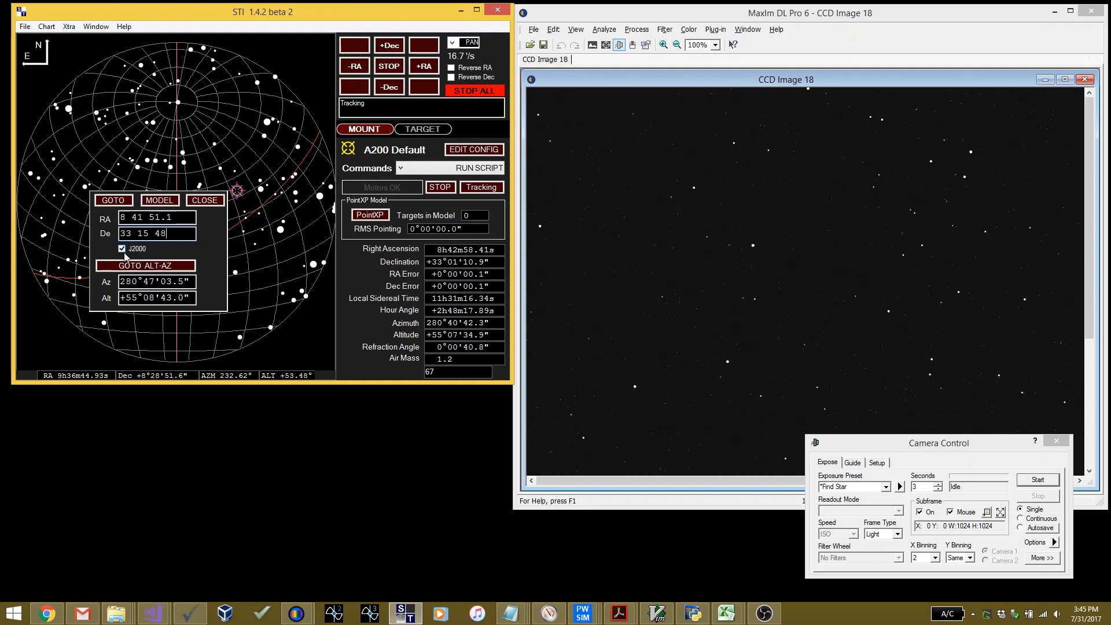
- Load the entered position into the pointing model as the first calibration star, accept it and close the coordinate box
{"action": "left_click", "coordinate": [159, 200]}
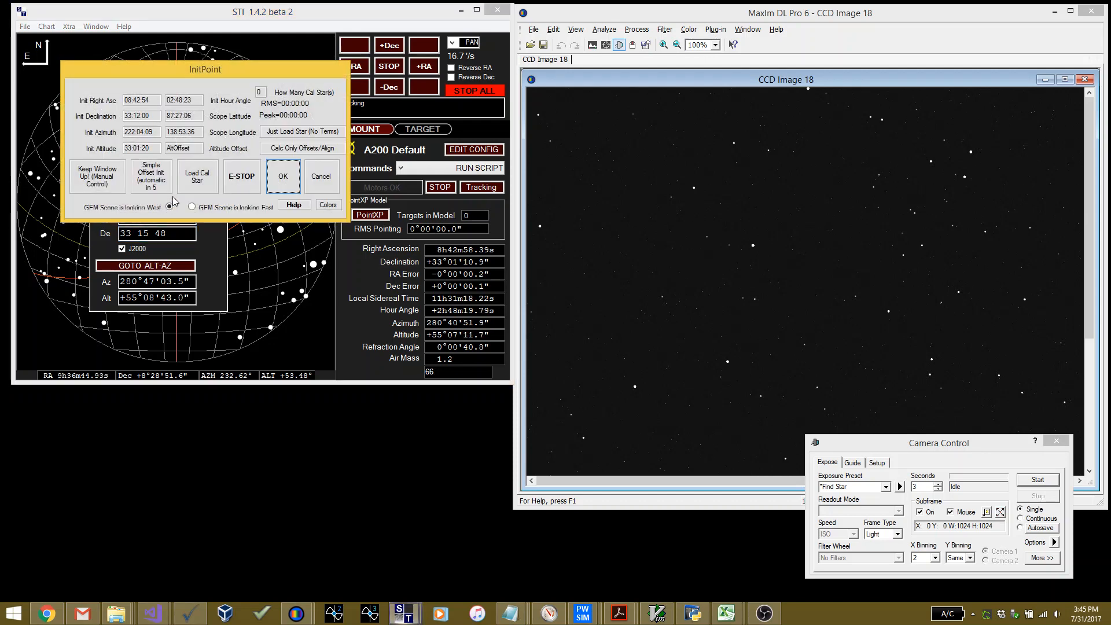
{"action": "left_click", "coordinate": [207, 186]}
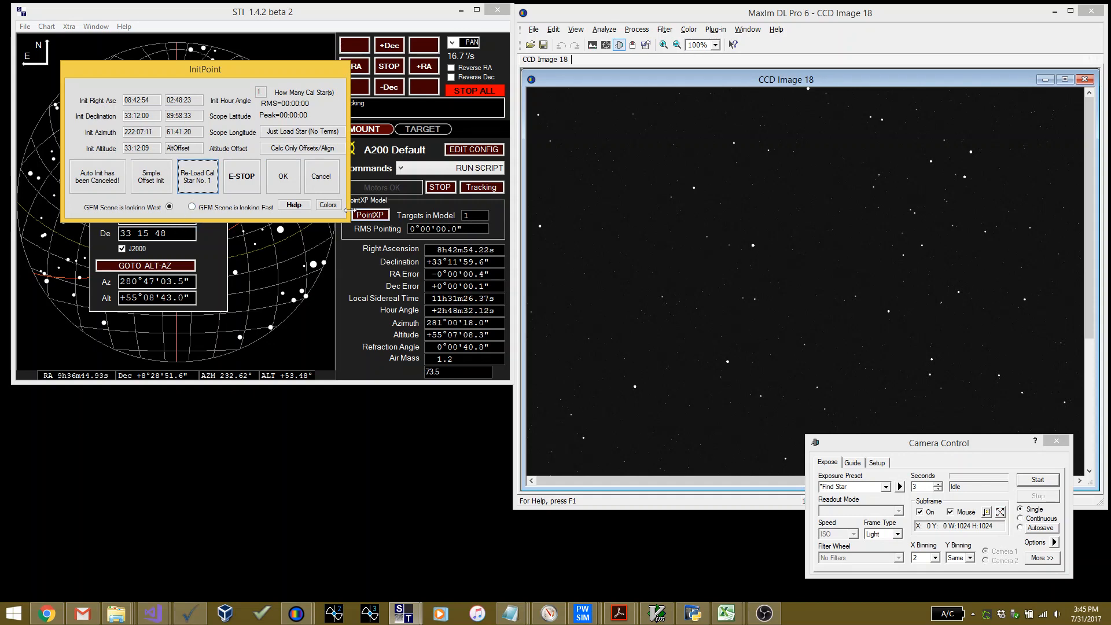
{"action": "left_click", "coordinate": [283, 176]}
{"action": "left_click", "coordinate": [209, 202]}
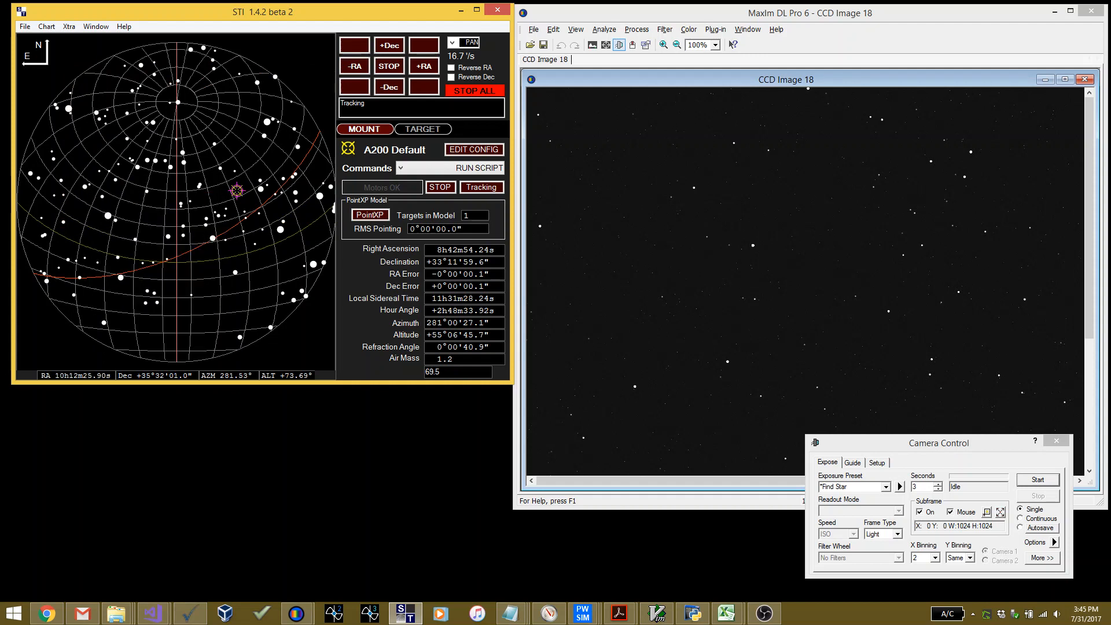
{"action": "left_click", "coordinate": [225, 239]}
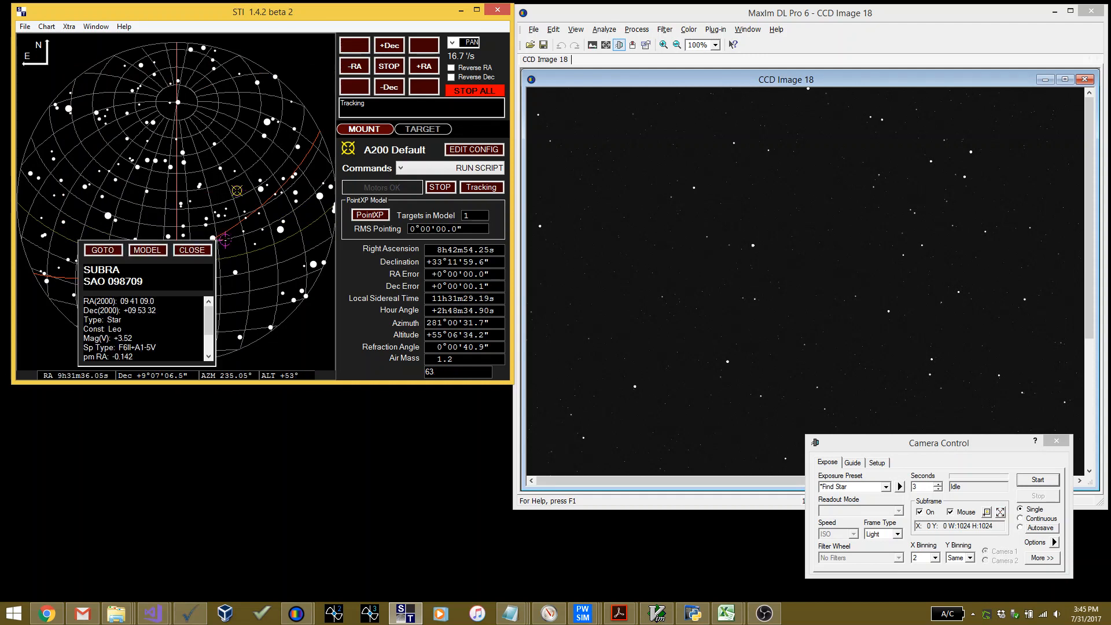
{"action": "left_click", "coordinate": [115, 252]}
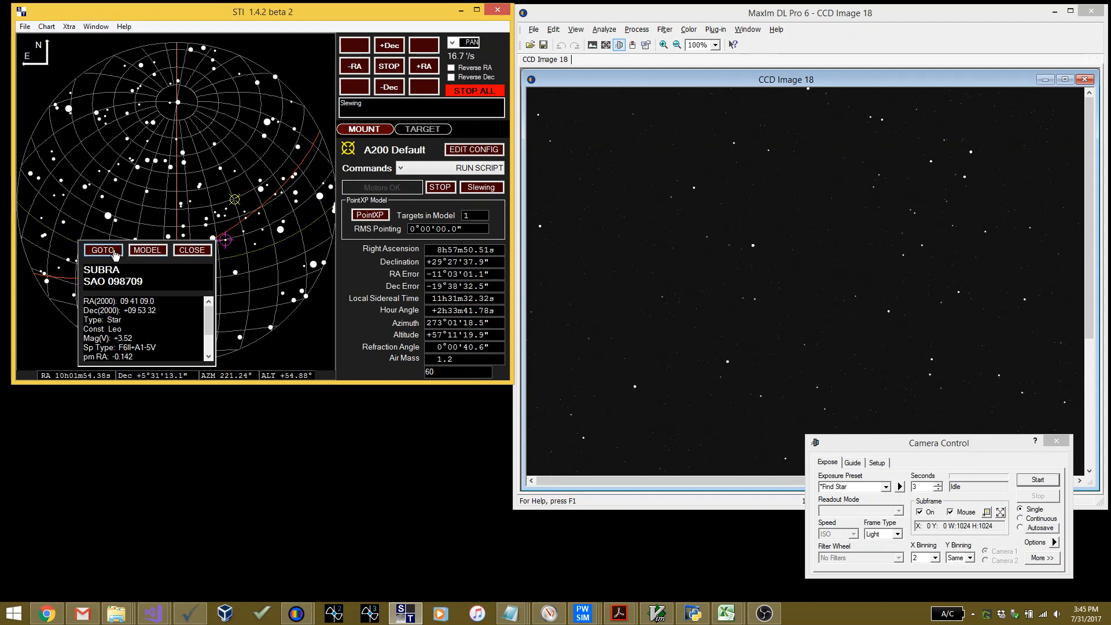
{"action": "left_click", "coordinate": [203, 253]}
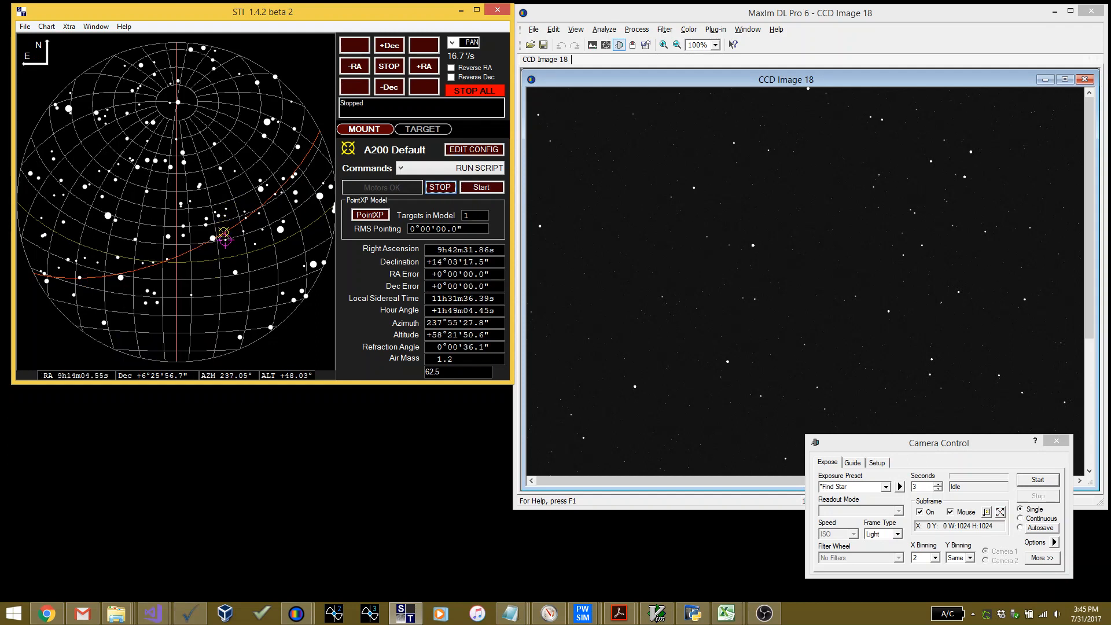
- Slew to a chart spot at about RA 9h12m40s, Dec +6°26', and take a single 3-second exposure
{"action": "left_click", "coordinate": [239, 241]}
{"action": "left_click", "coordinate": [121, 254]}
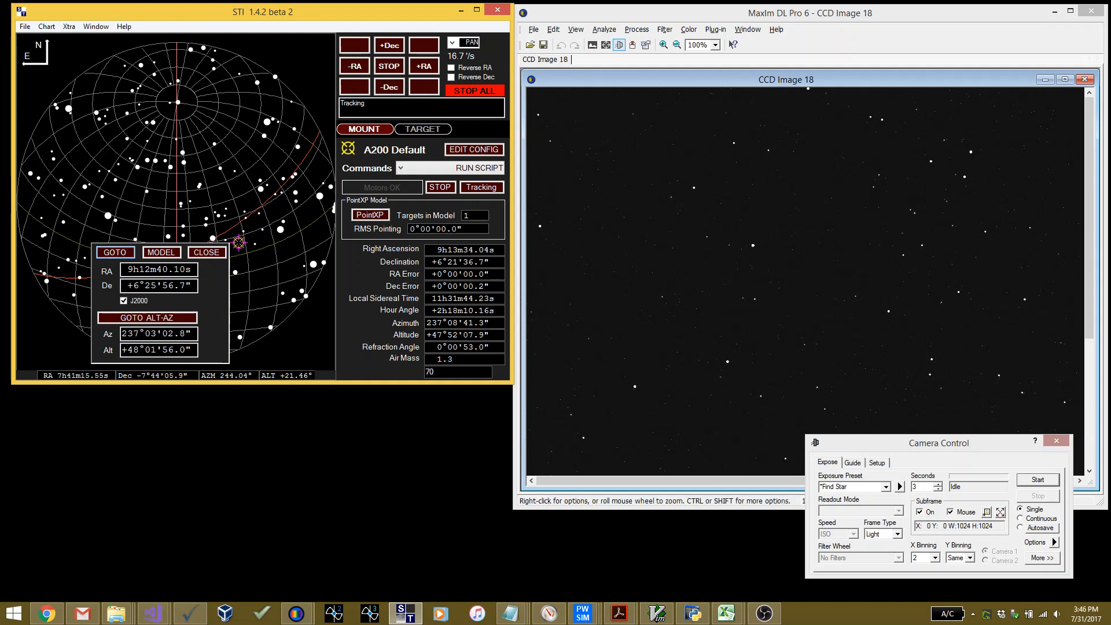
{"action": "left_click", "coordinate": [1046, 483]}
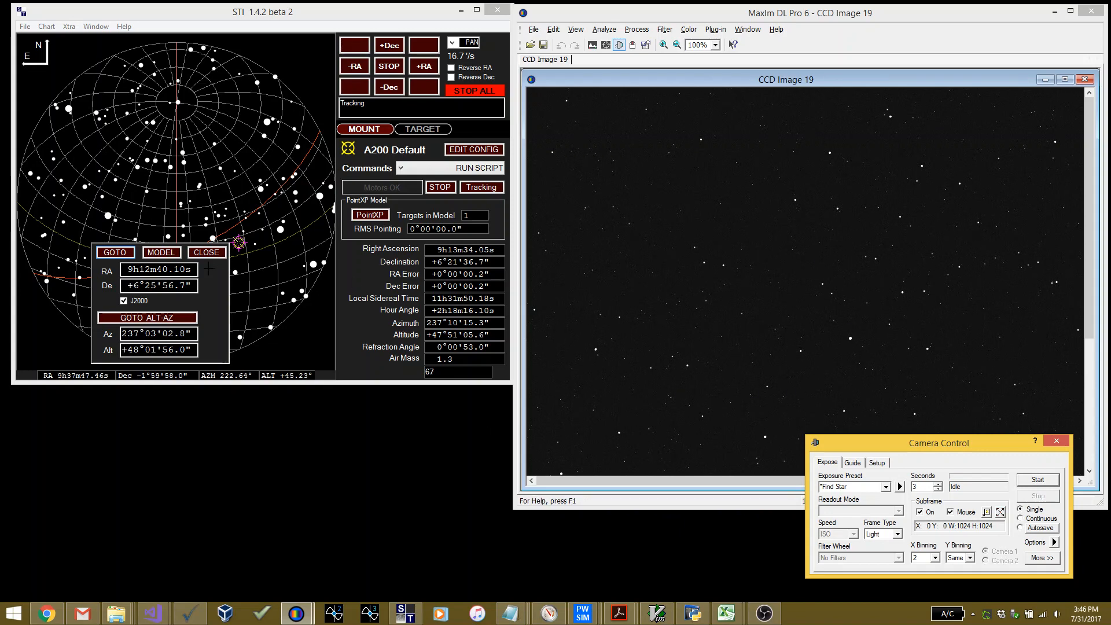
- Enter RA 9 17 19.5 and Dec 6 44 31 as the J2000 coordinates of the third field
{"action": "left_click_drag", "start_coordinate": [194, 270], "coordinate": [30, 262]}
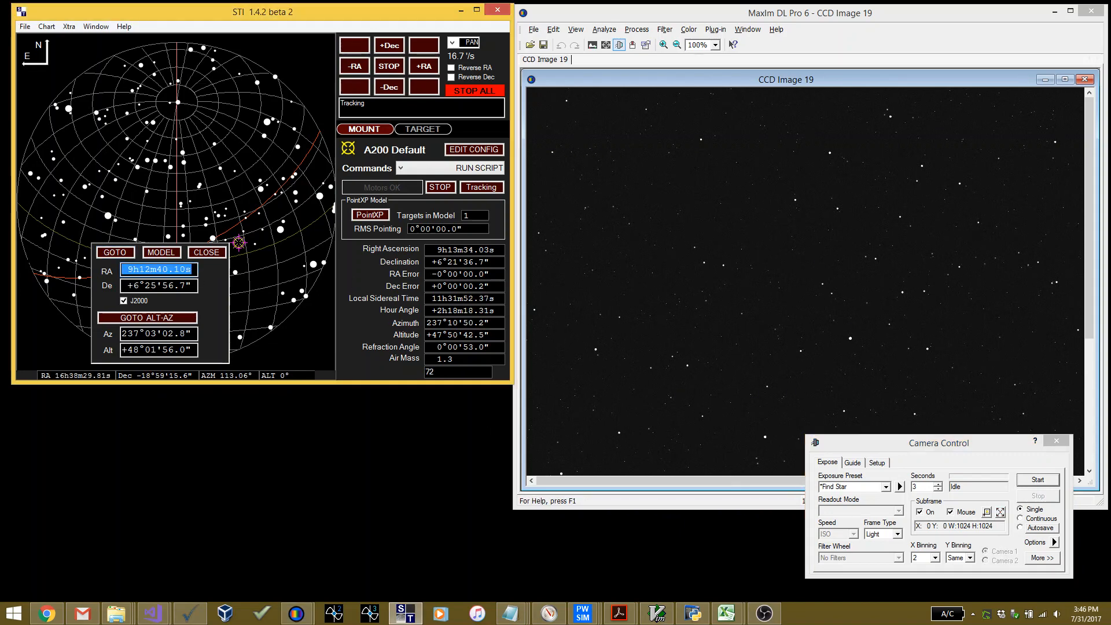
{"action": "type", "text": "9"}
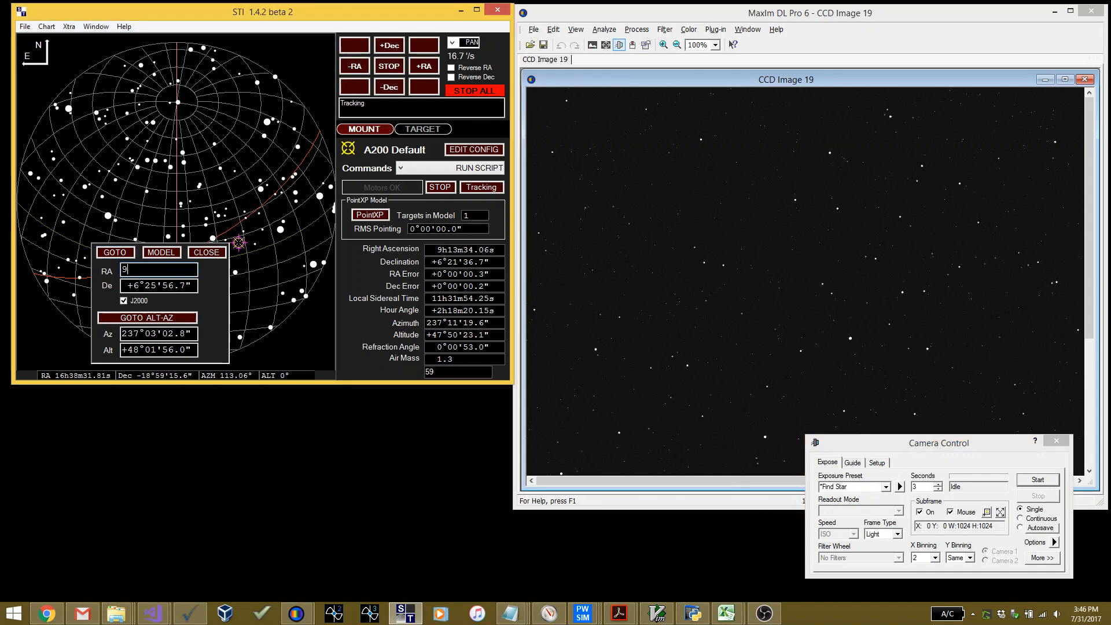
{"action": "type", "text": " 17 19.5"}
{"action": "key", "text": "Tab"}
{"action": "type", "text": "6 44"}
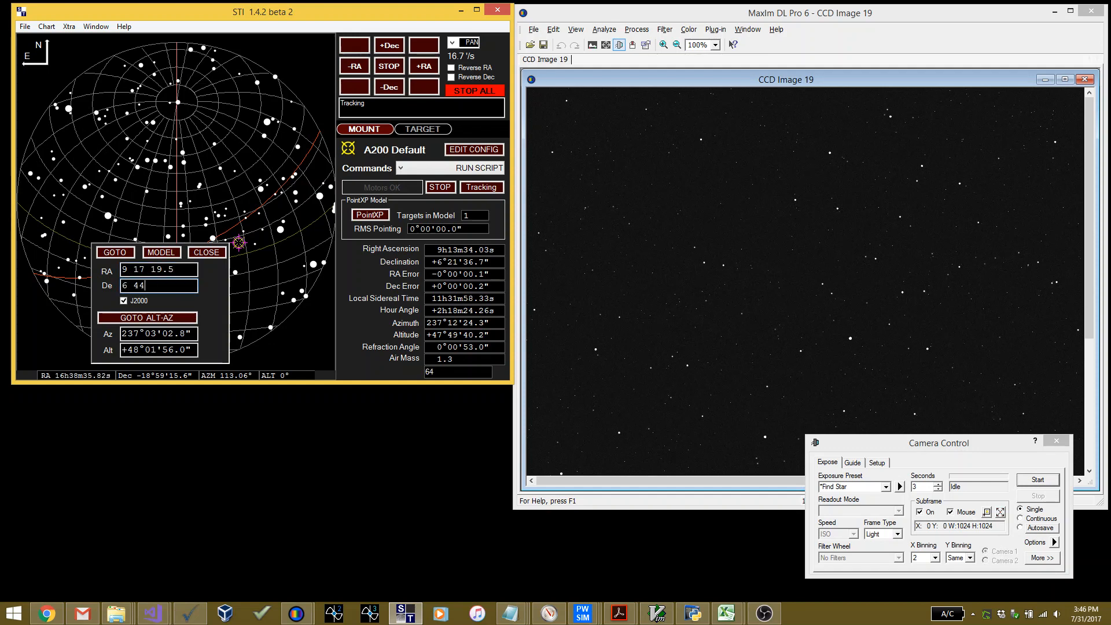
- Load the entered position into the pointing model as calibration star No. 2 and accept it
{"action": "left_click", "coordinate": [154, 258]}
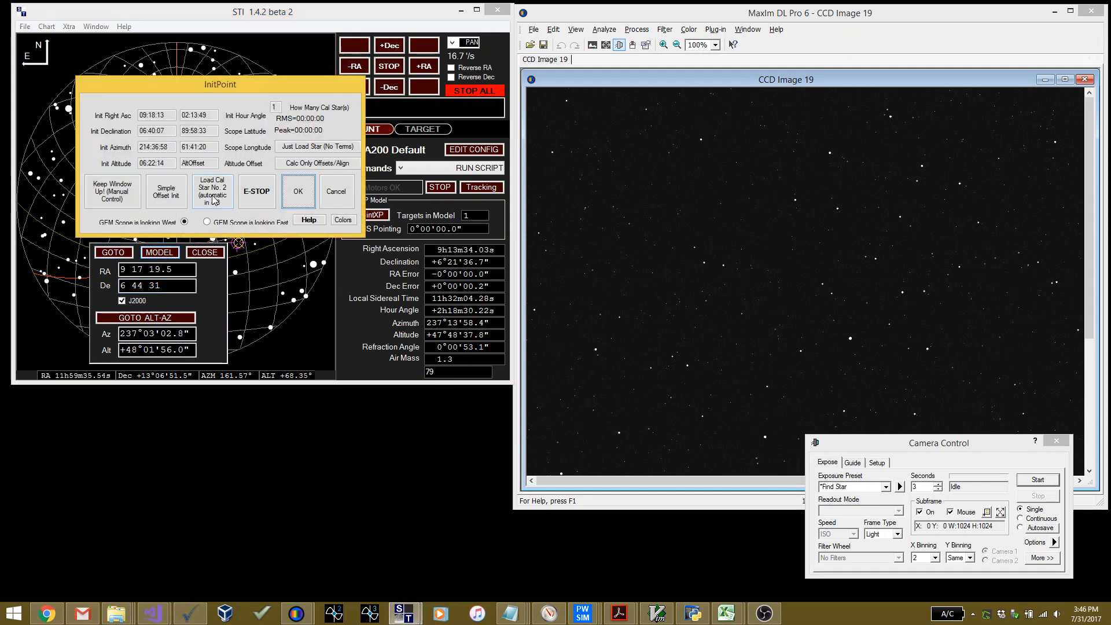
{"action": "left_click", "coordinate": [215, 195]}
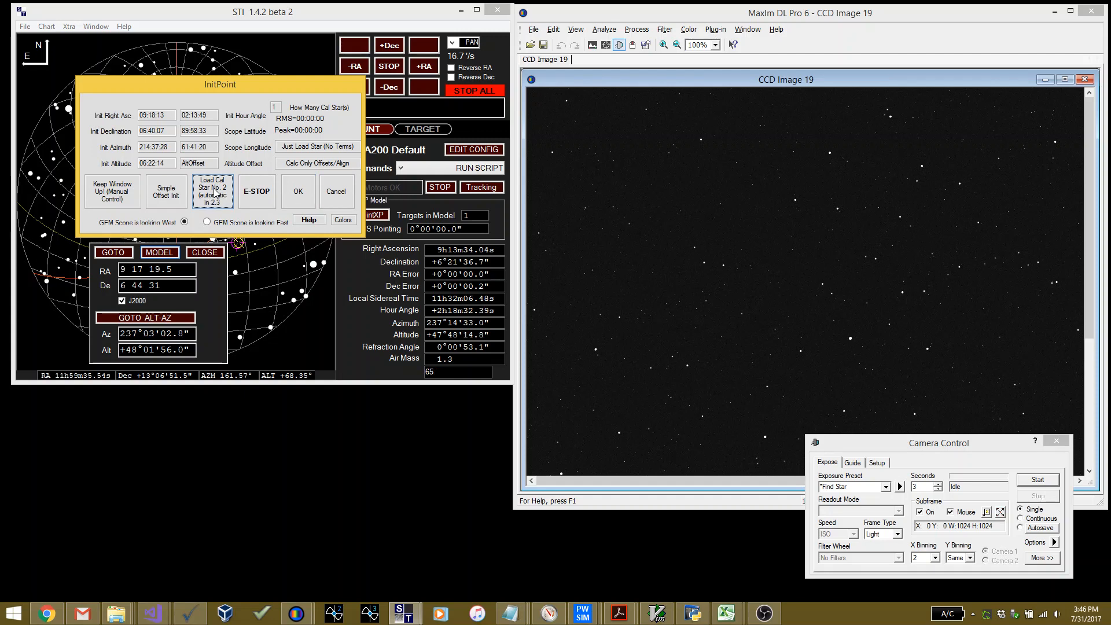
{"action": "left_click", "coordinate": [216, 195]}
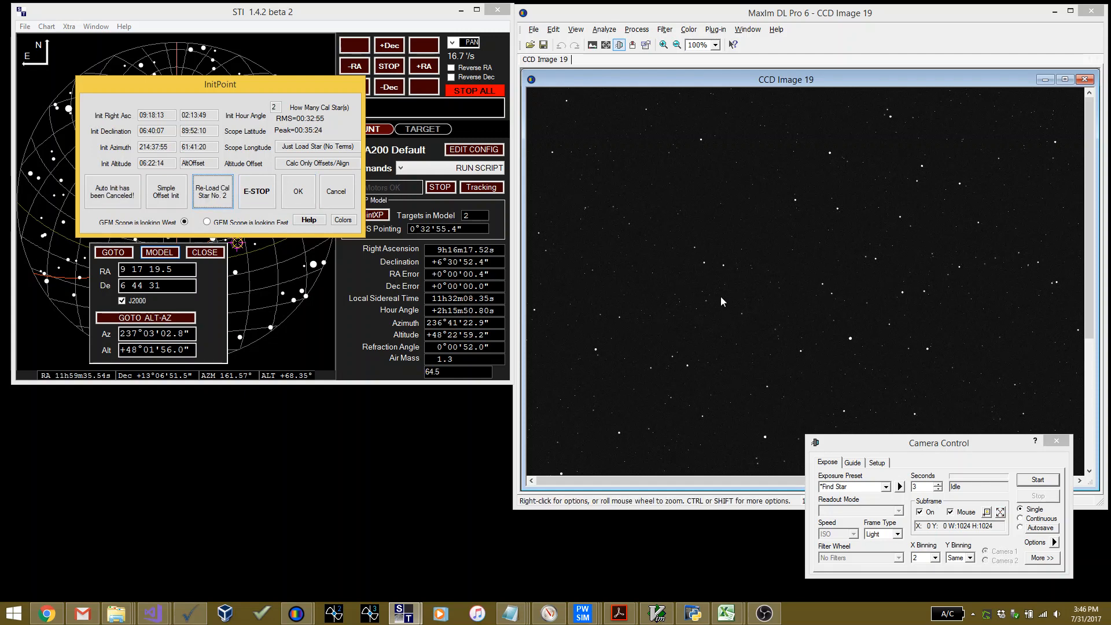
{"action": "left_click", "coordinate": [300, 192]}
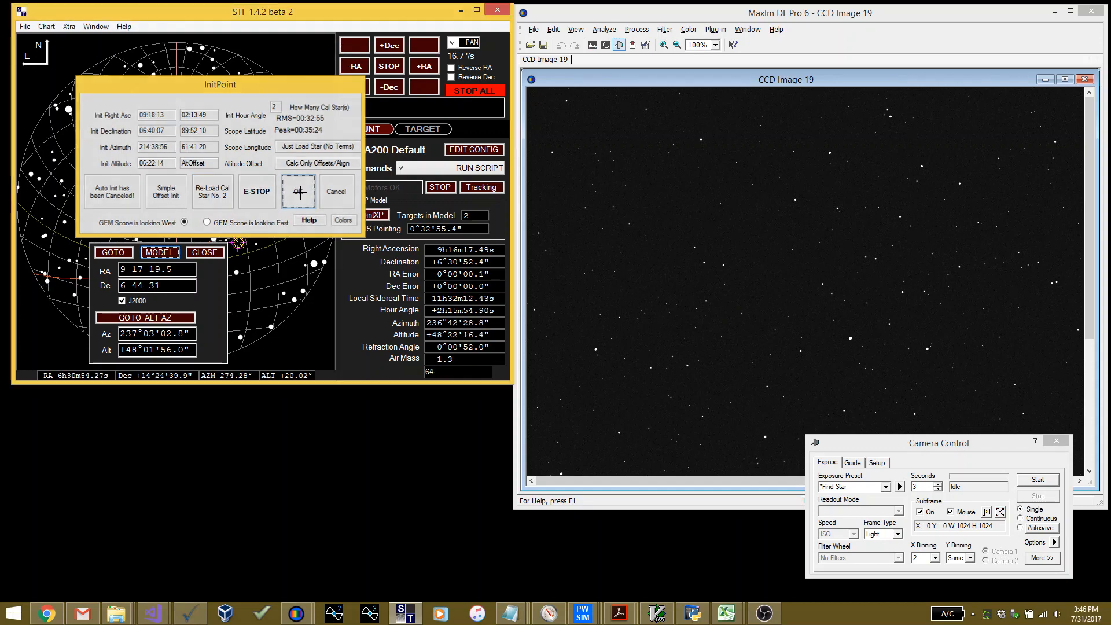
- Slew to a chart spot at about RA 7h48m28s, Dec -8°32', and take a single 3-second exposure
{"action": "left_click", "coordinate": [282, 258]}
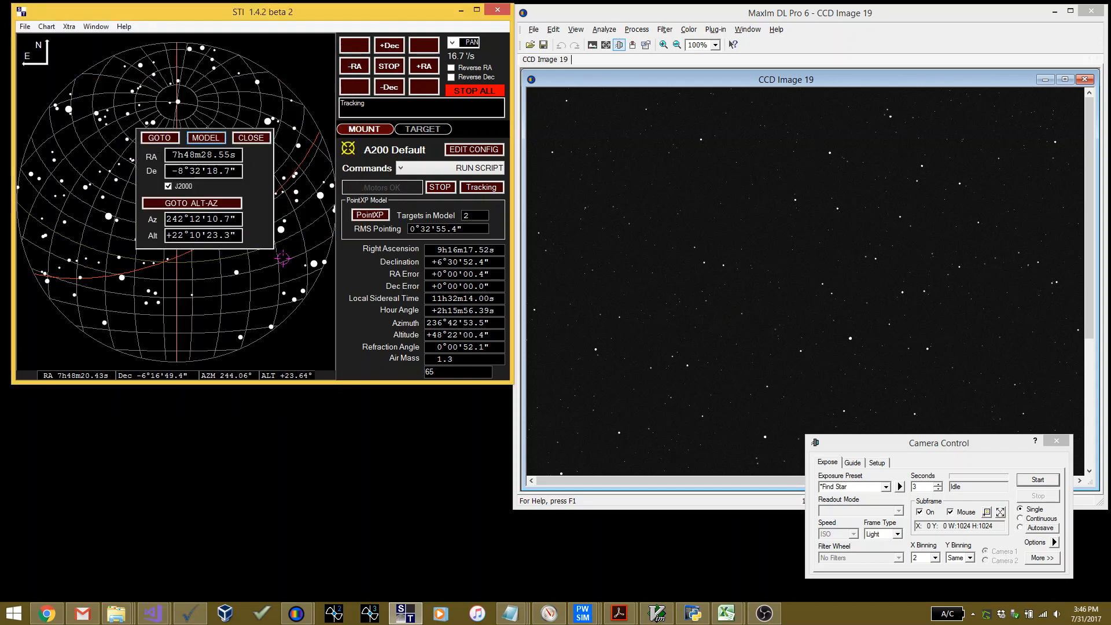
{"action": "left_click", "coordinate": [212, 139]}
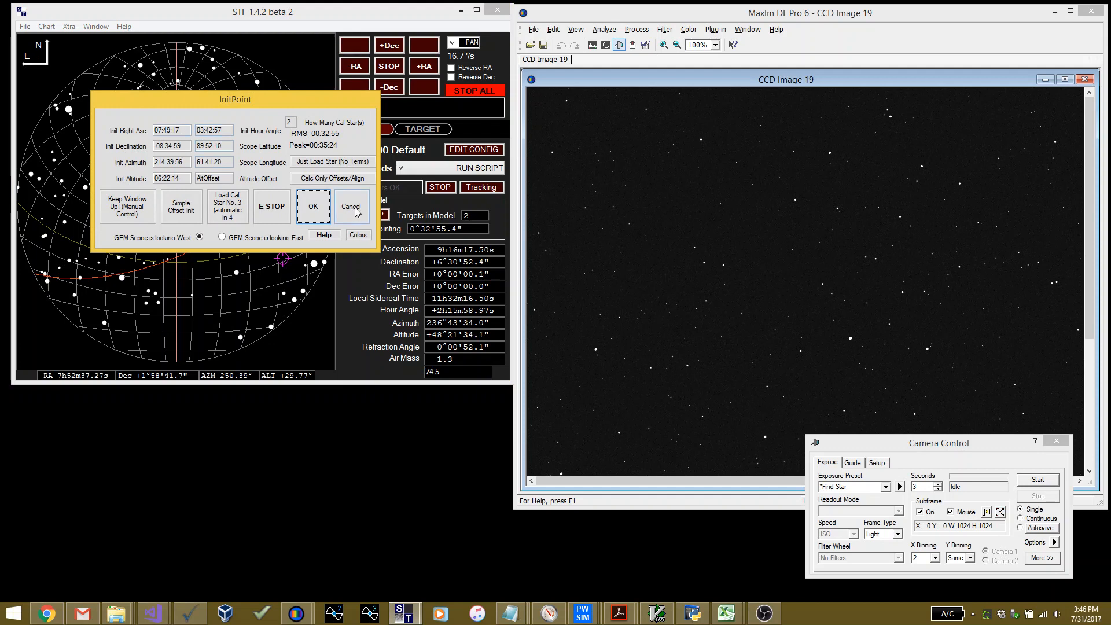
{"action": "left_click", "coordinate": [355, 211]}
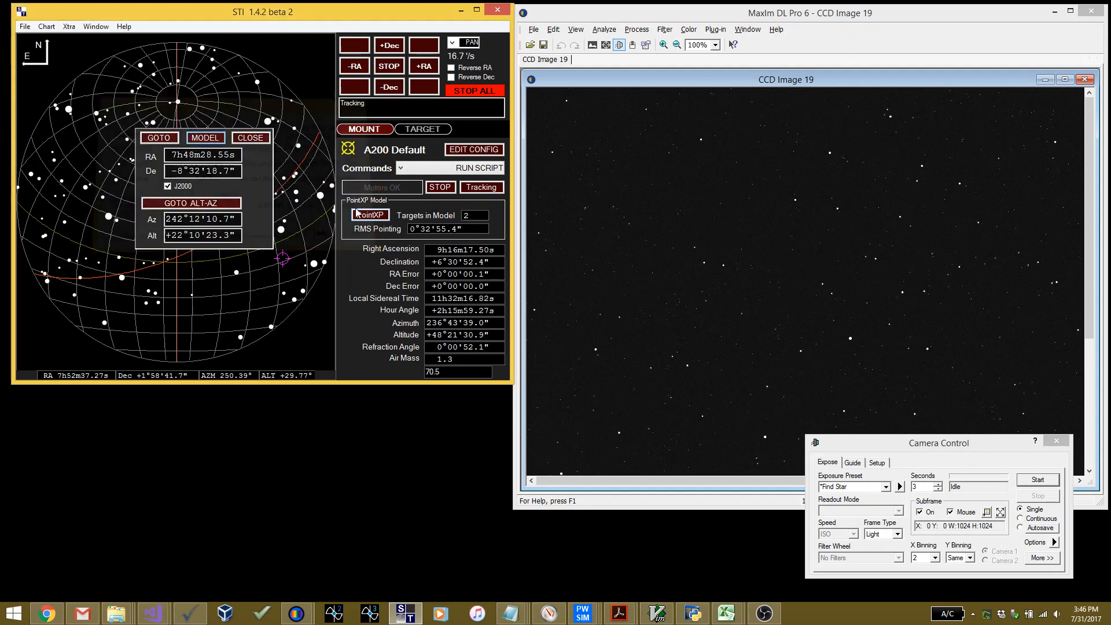
{"action": "left_click", "coordinate": [159, 138]}
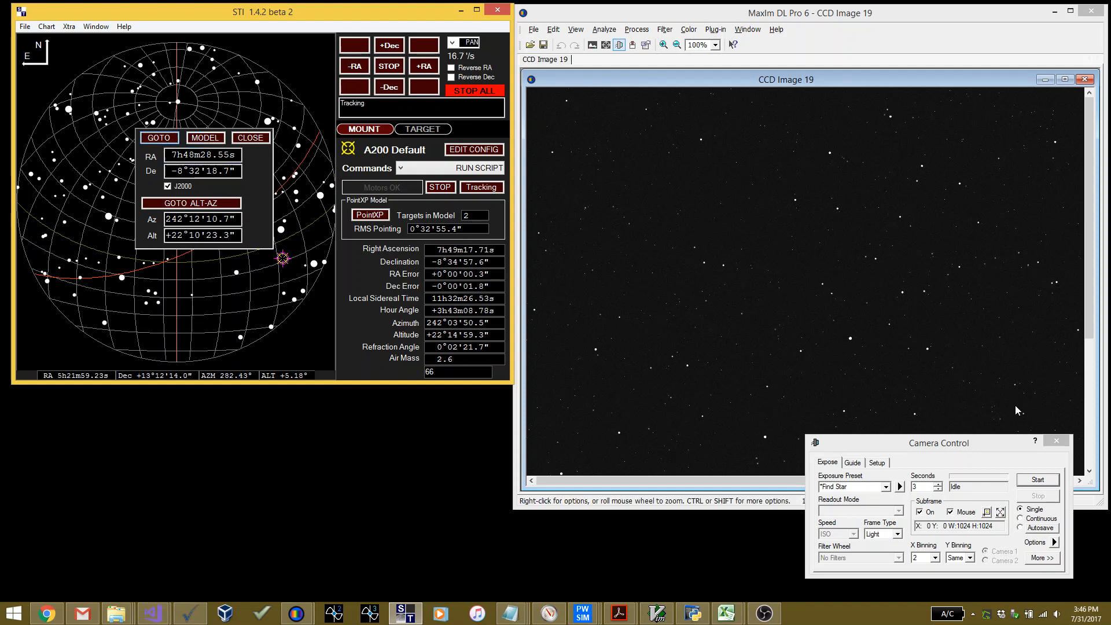
{"action": "left_click", "coordinate": [1037, 480]}
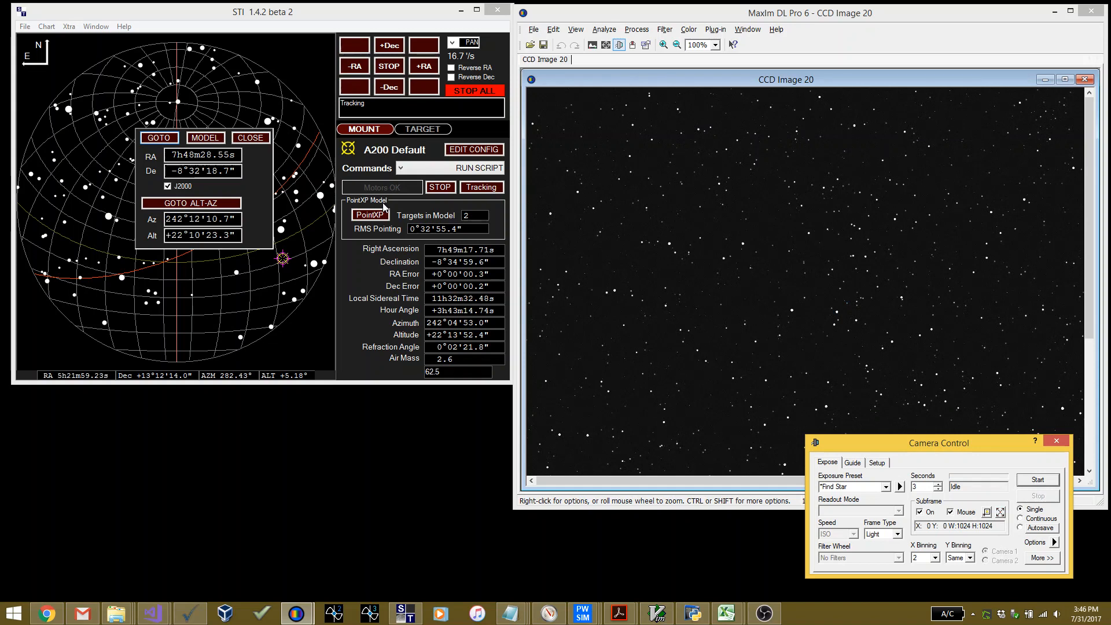
- Enter J2000 coordinates RA 7 52 40.4 and Dec -9 10 56 for the imaged field and load them as calibration star No. 3
{"action": "left_click", "coordinate": [231, 155]}
{"action": "double_click", "coordinate": [231, 155]}
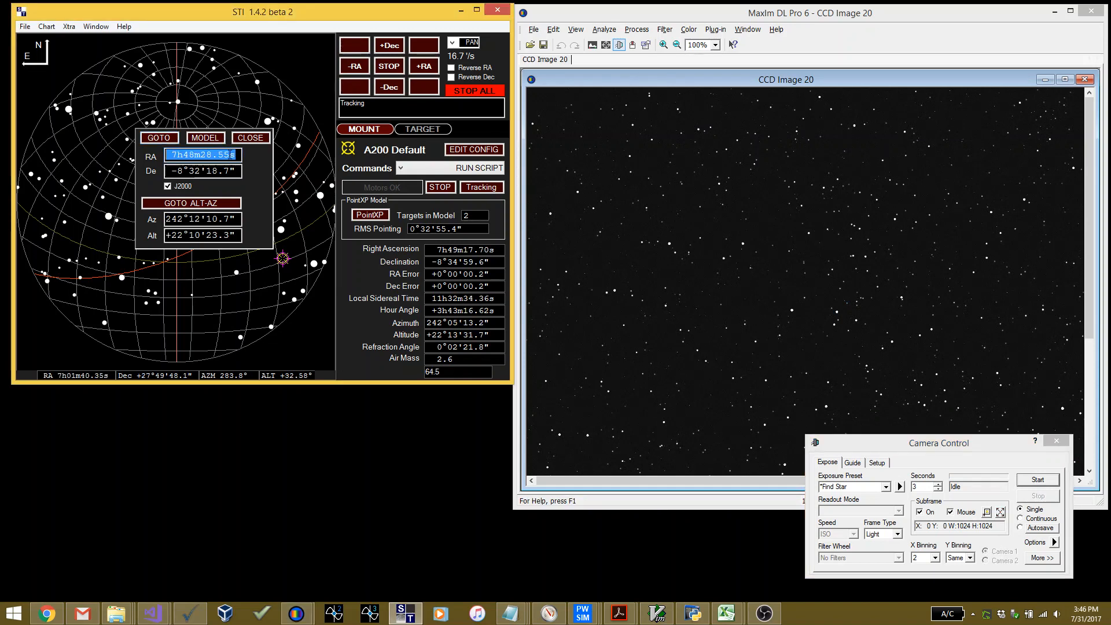
{"action": "type", "text": "7 52 40.4"}
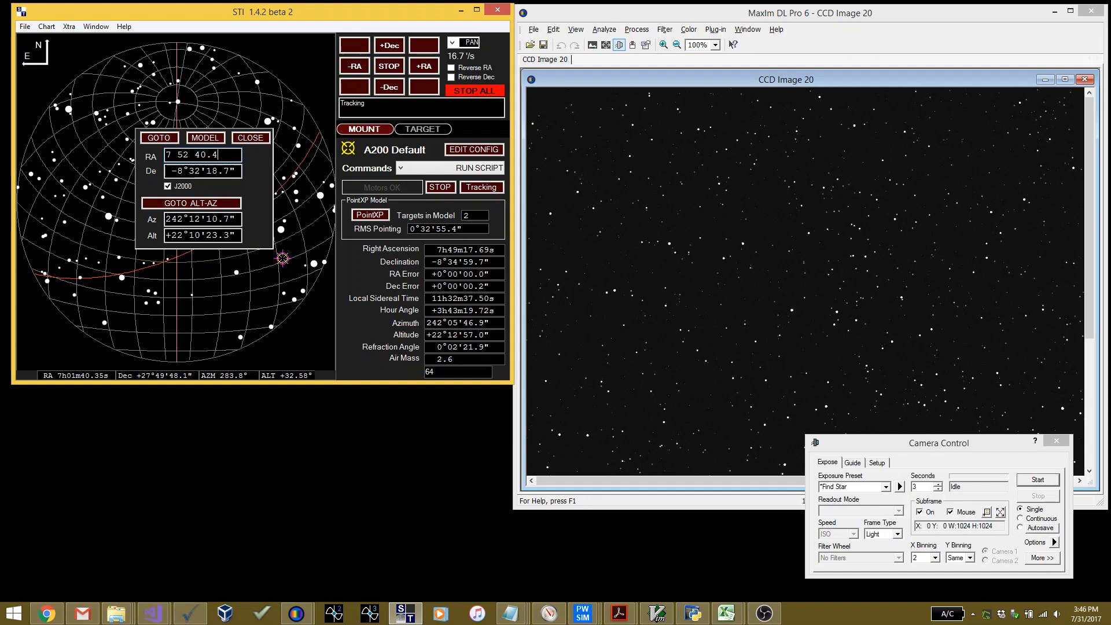
{"action": "key", "text": "Tab"}
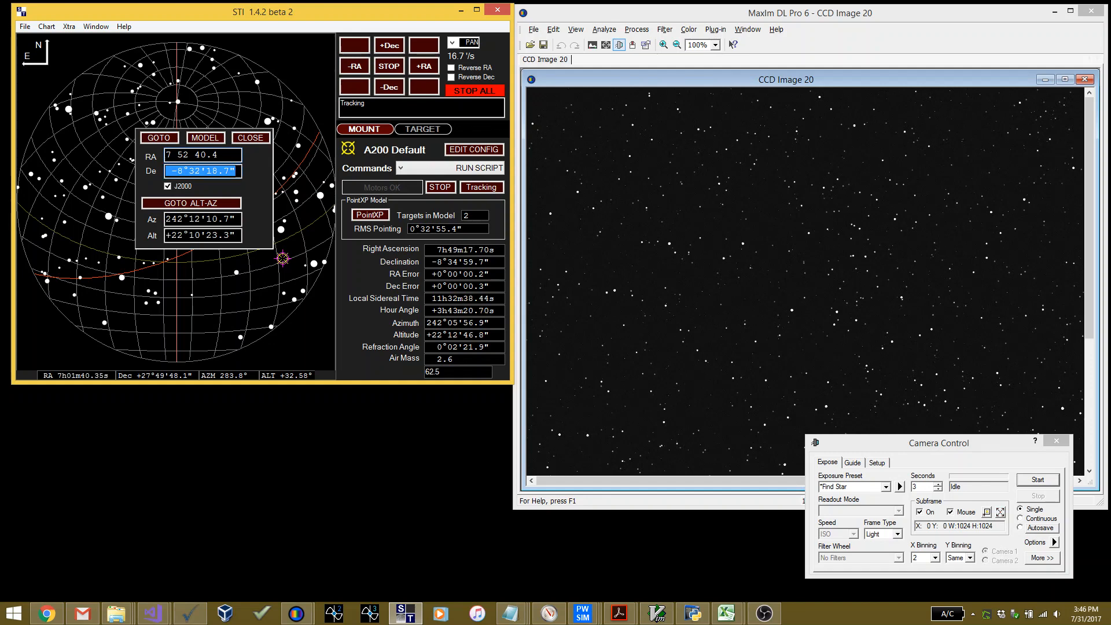
{"action": "type", "text": "-9 10 56"}
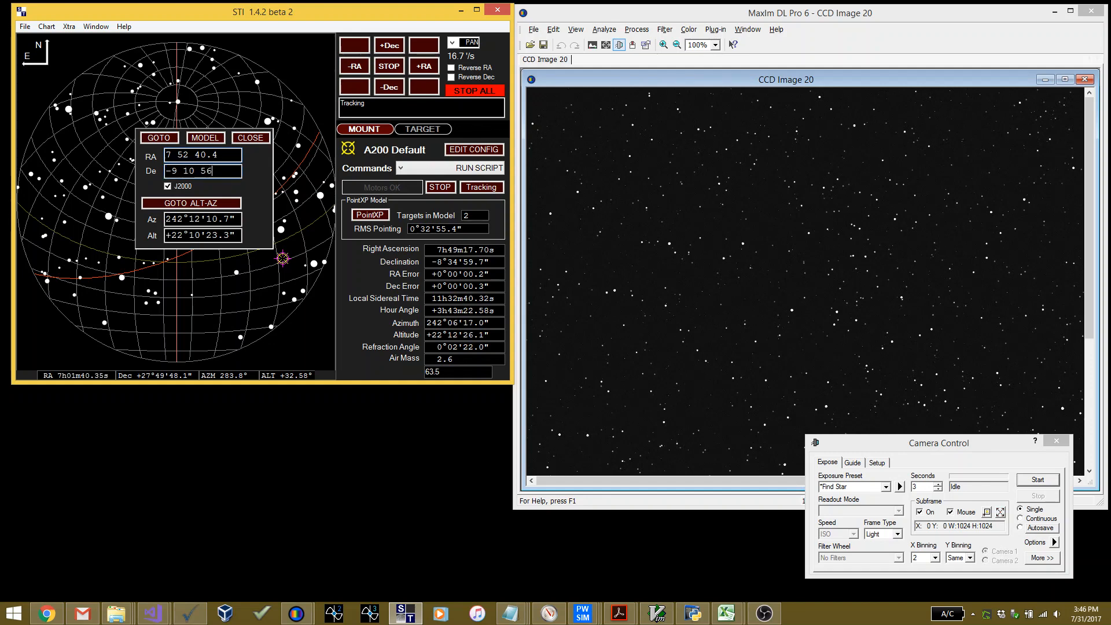
{"action": "left_click", "coordinate": [191, 137]}
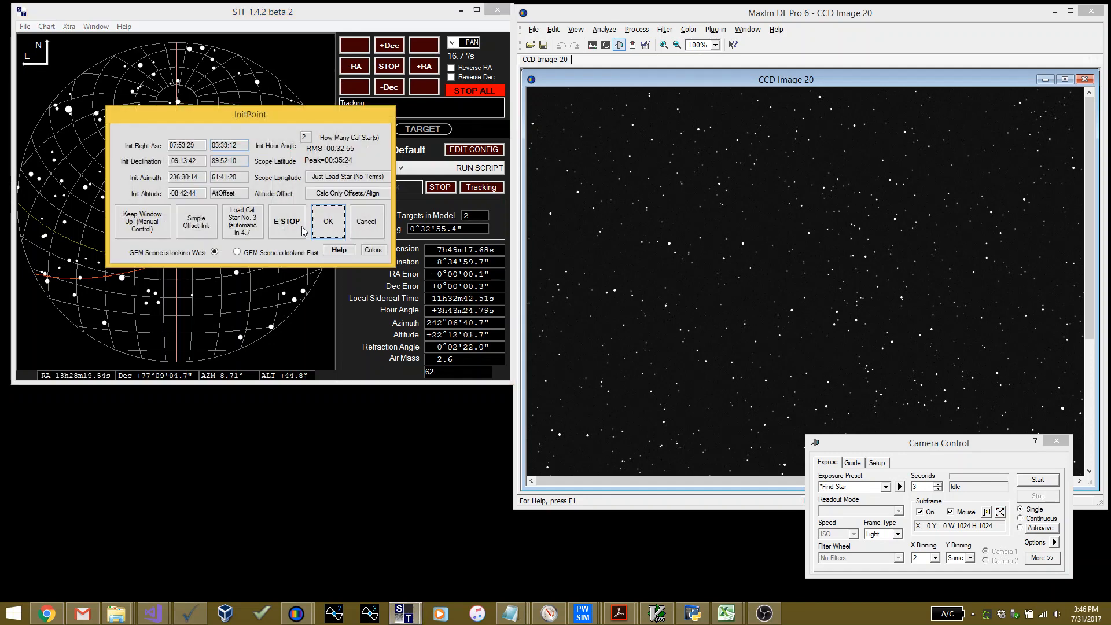
{"action": "left_click", "coordinate": [328, 222]}
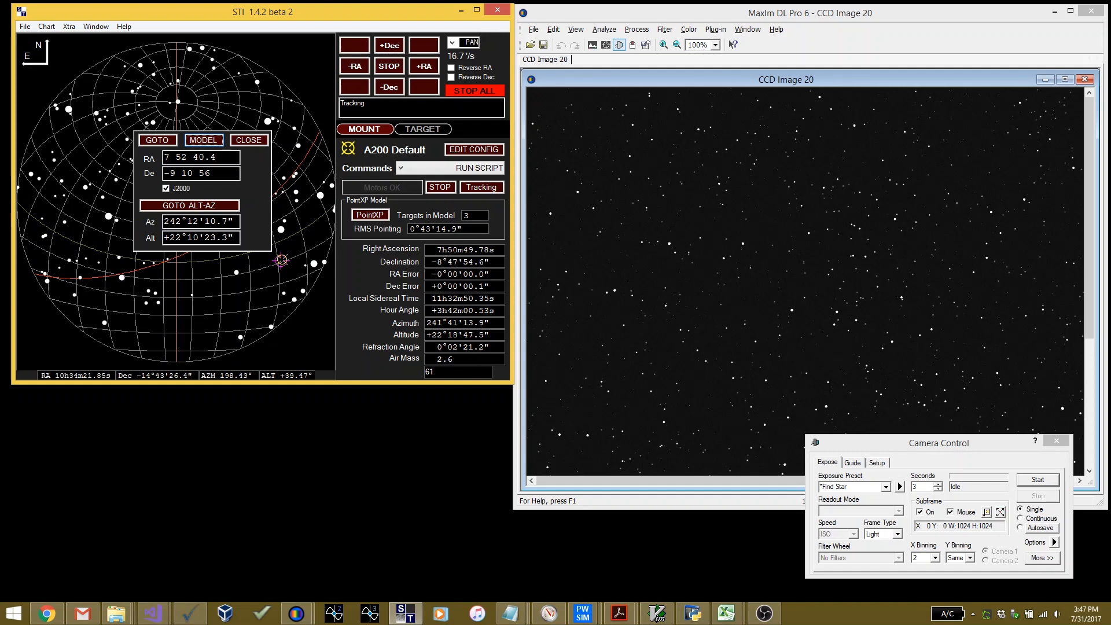
- Slew to a chart spot at about RA 10h30m09s, Dec -15°07', and take a single 3-second exposure
{"action": "left_click", "coordinate": [207, 287]}
{"action": "left_click", "coordinate": [84, 168]}
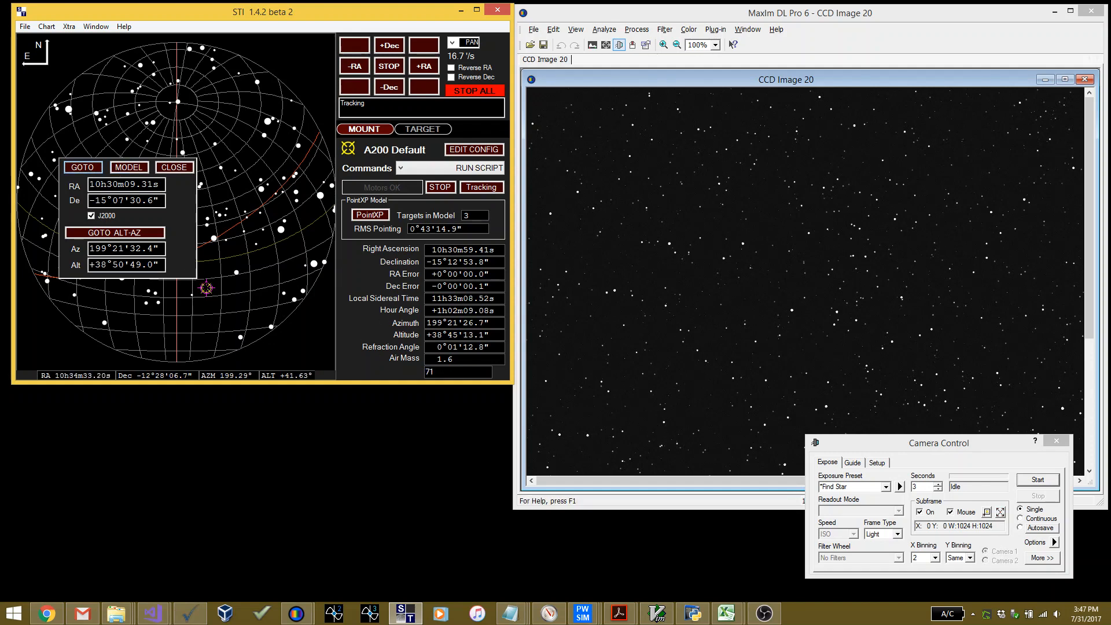
{"action": "left_click", "coordinate": [1041, 482]}
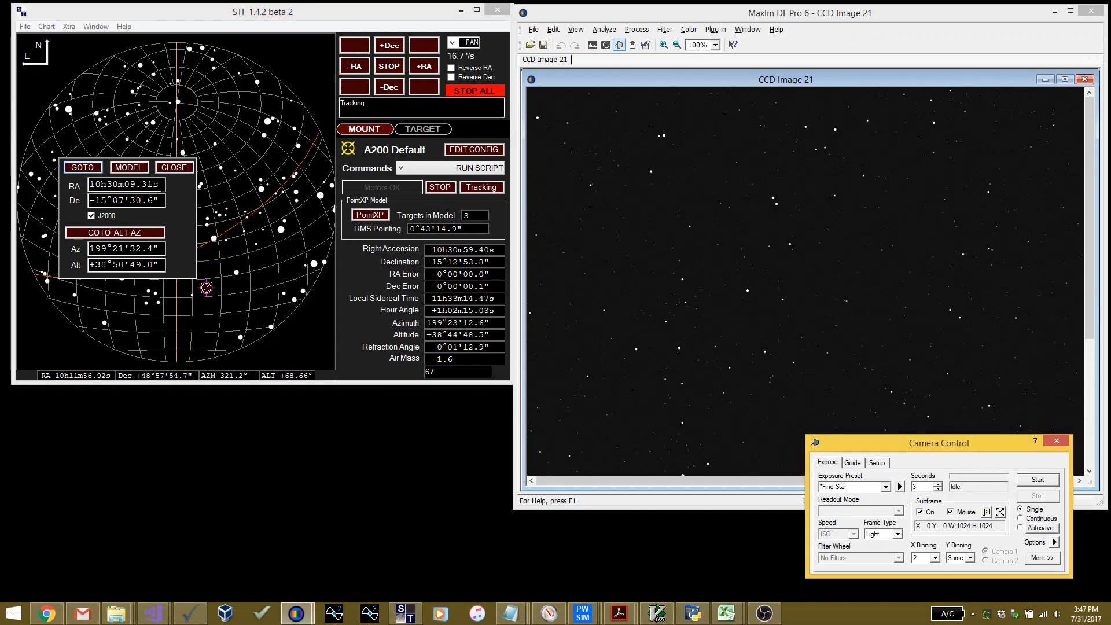
- Enter J2000 coordinates RA 10 33 51.3 and Dec -14 02 38 for the imaged field and load them as calibration star No. 4
{"action": "left_click", "coordinate": [158, 189]}
{"action": "double_click", "coordinate": [158, 189]}
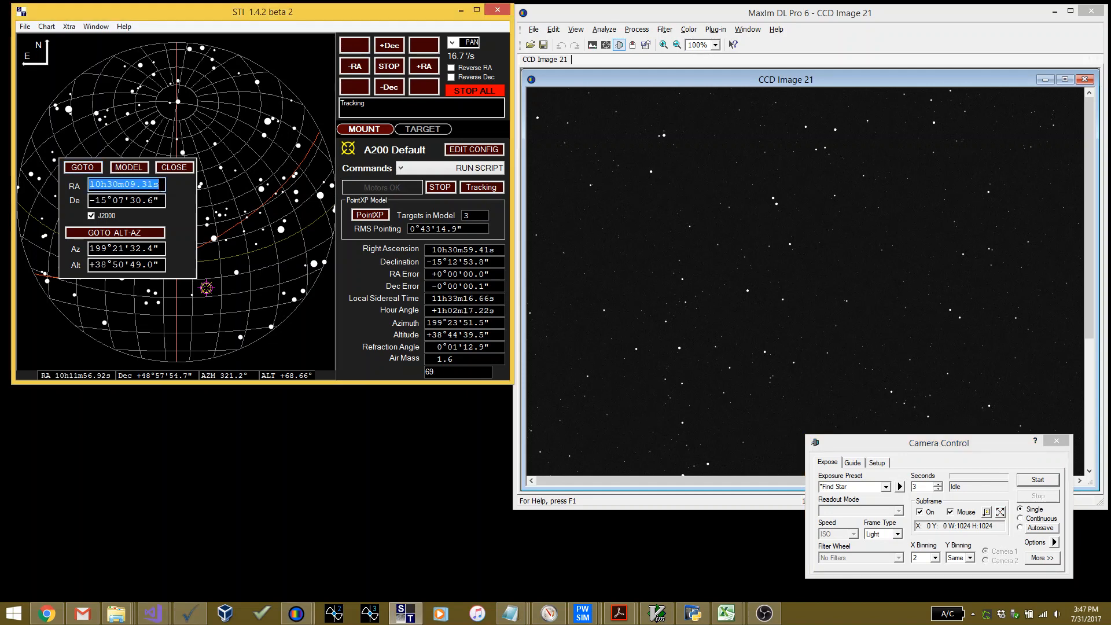
{"action": "type", "text": "10 33 5"}
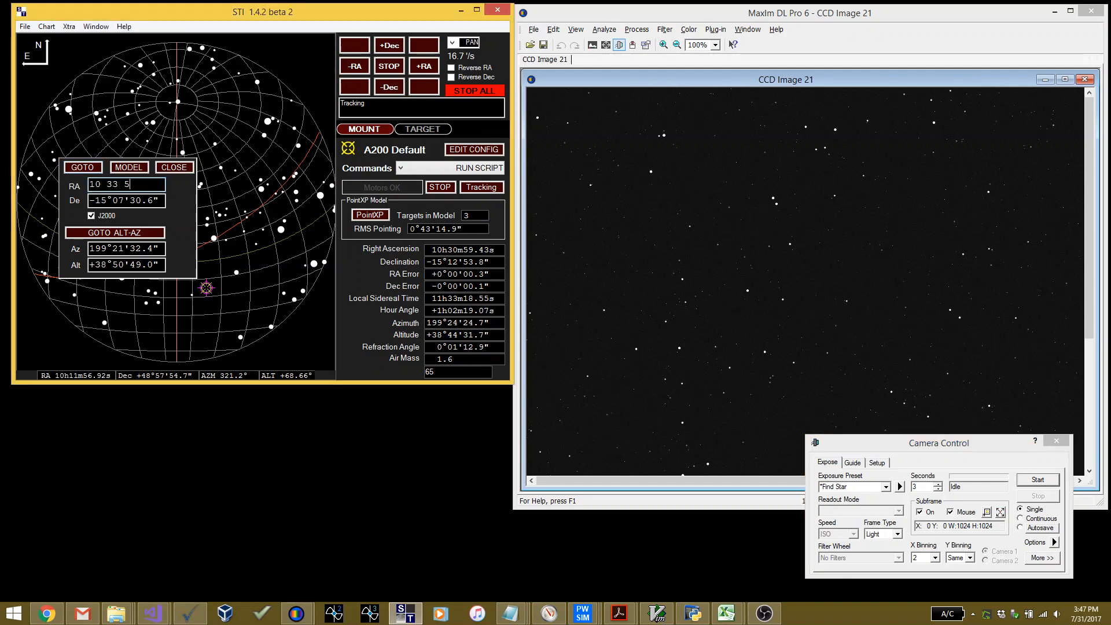
{"action": "type", "text": "1.3"}
{"action": "key", "text": "Tab"}
{"action": "type", "text": "-14"}
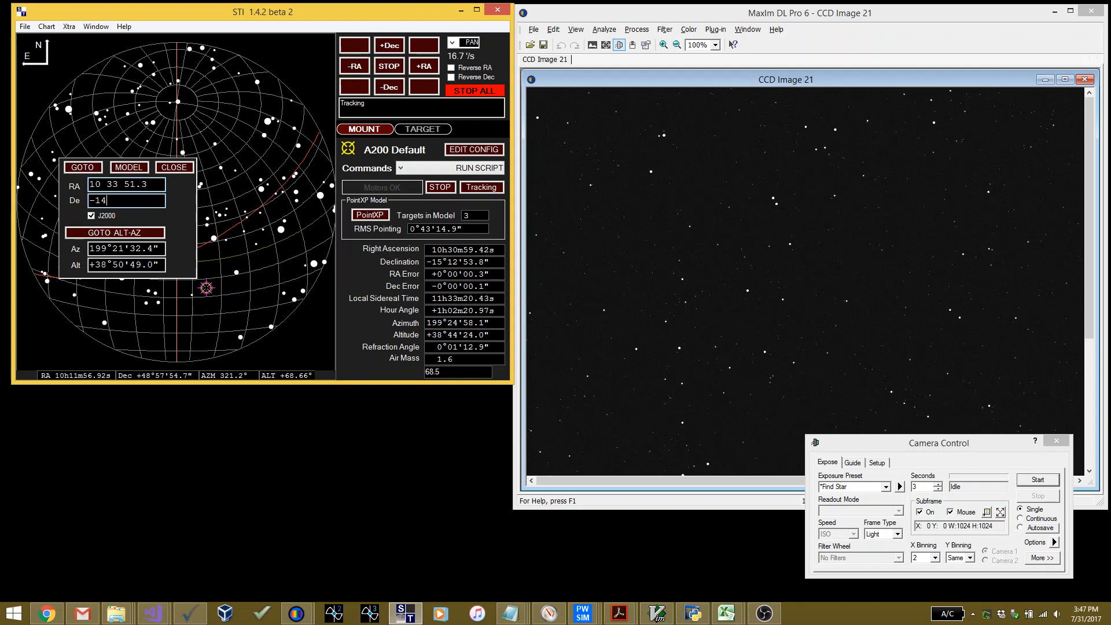
{"action": "type", "text": " 02 38"}
{"action": "left_click", "coordinate": [139, 178]}
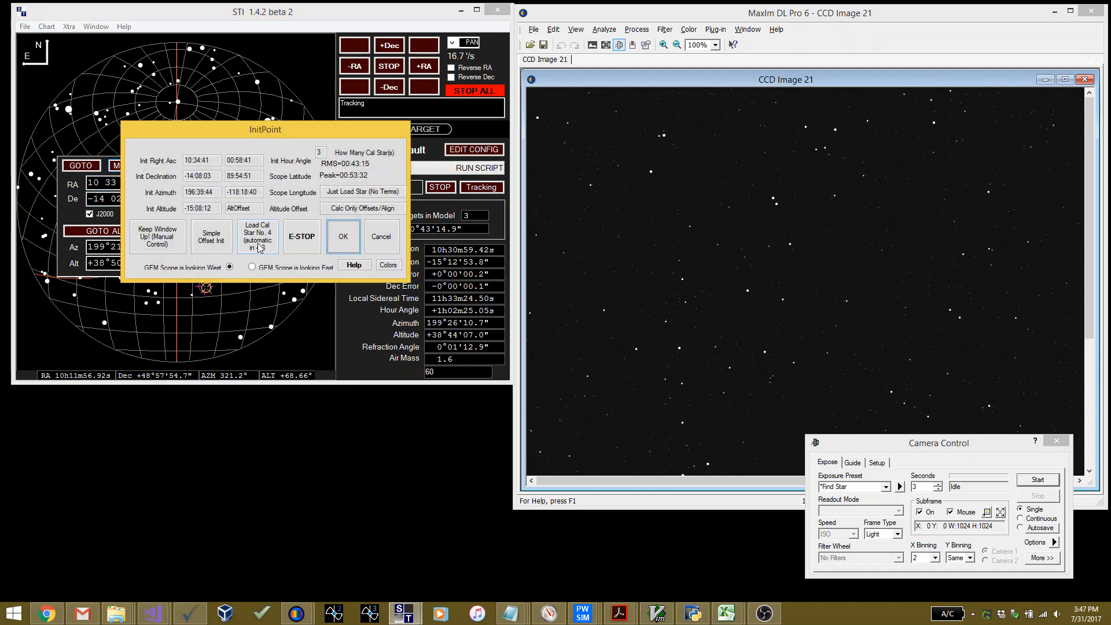
{"action": "left_click", "coordinate": [328, 235]}
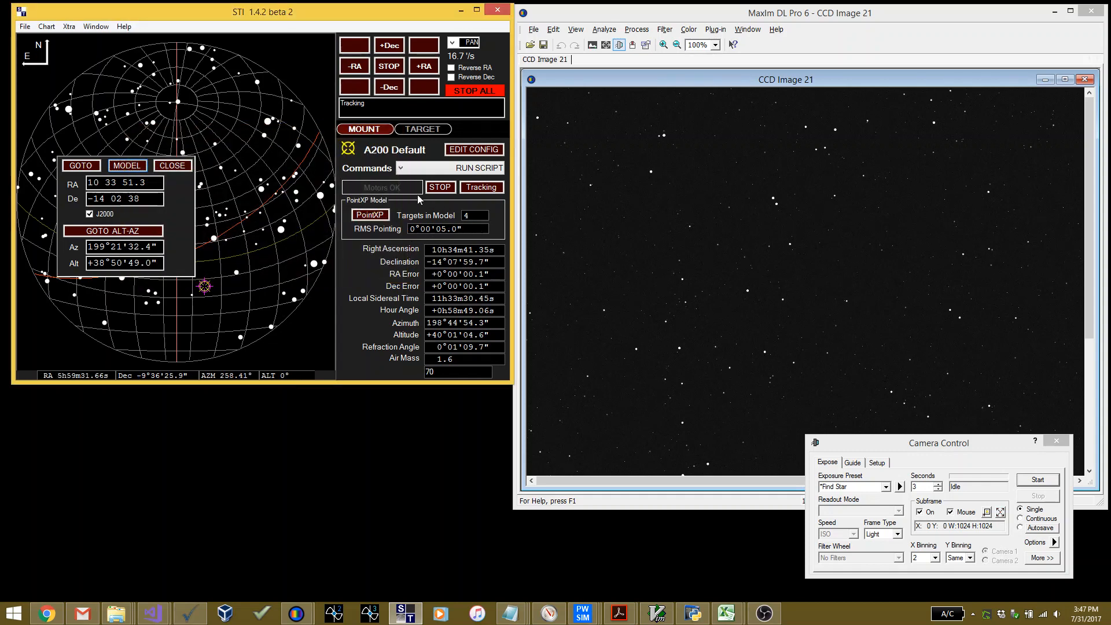
- Examine the PointXP model's terms, pointing error and polar axis alignment error, and close the model window and the coordinate box
{"action": "left_click", "coordinate": [372, 216]}
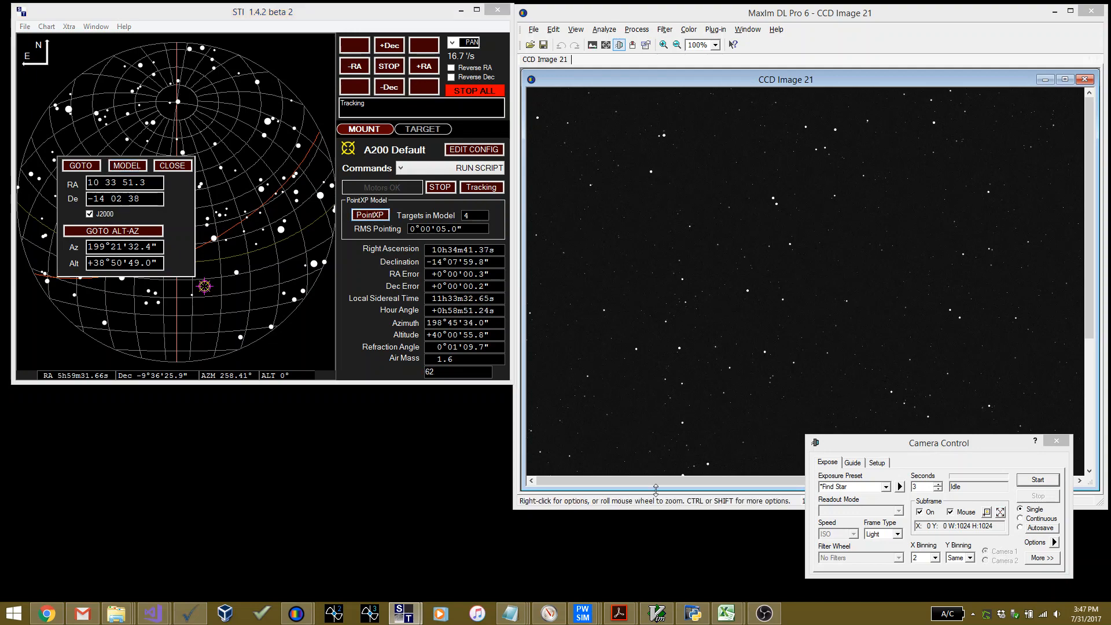
{"action": "left_click_drag", "start_coordinate": [364, 138], "coordinate": [772, 158]}
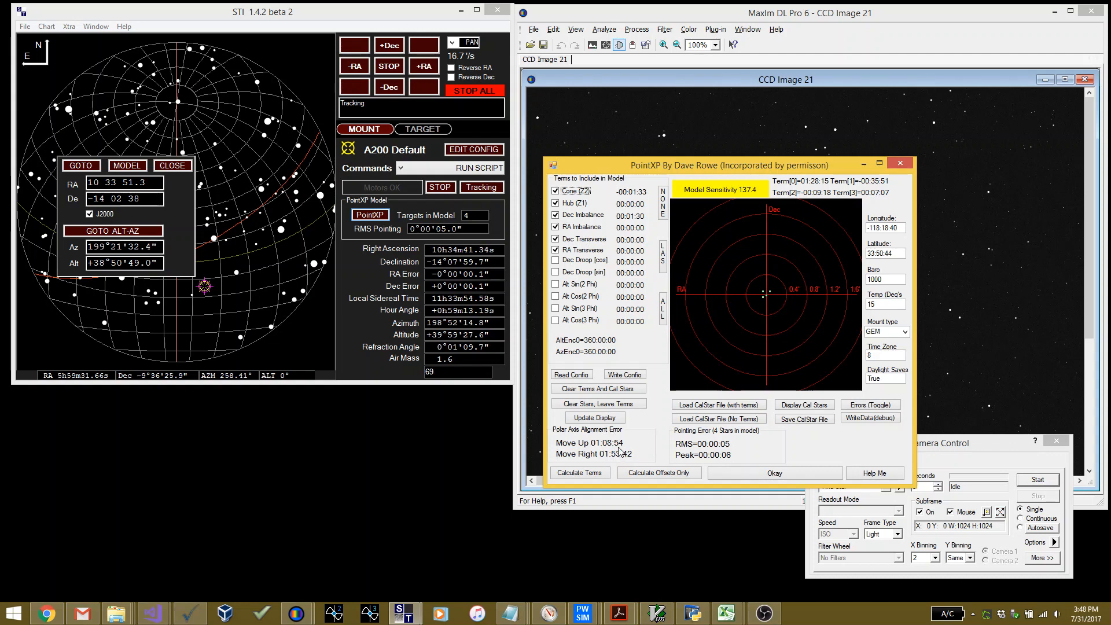
{"action": "left_click", "coordinate": [769, 474]}
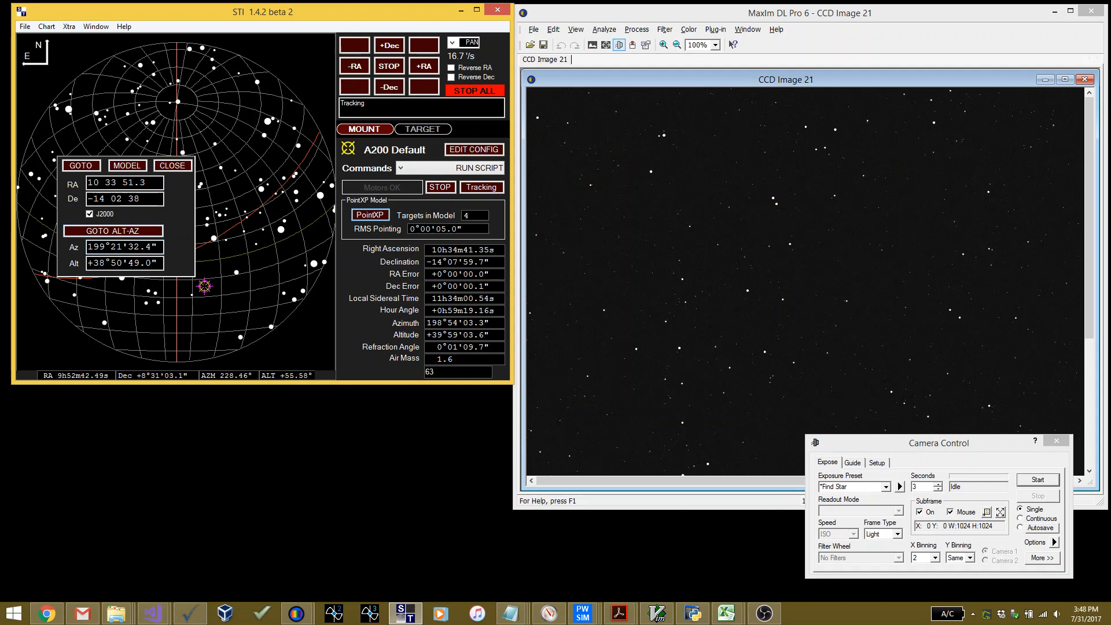
{"action": "left_click", "coordinate": [172, 166]}
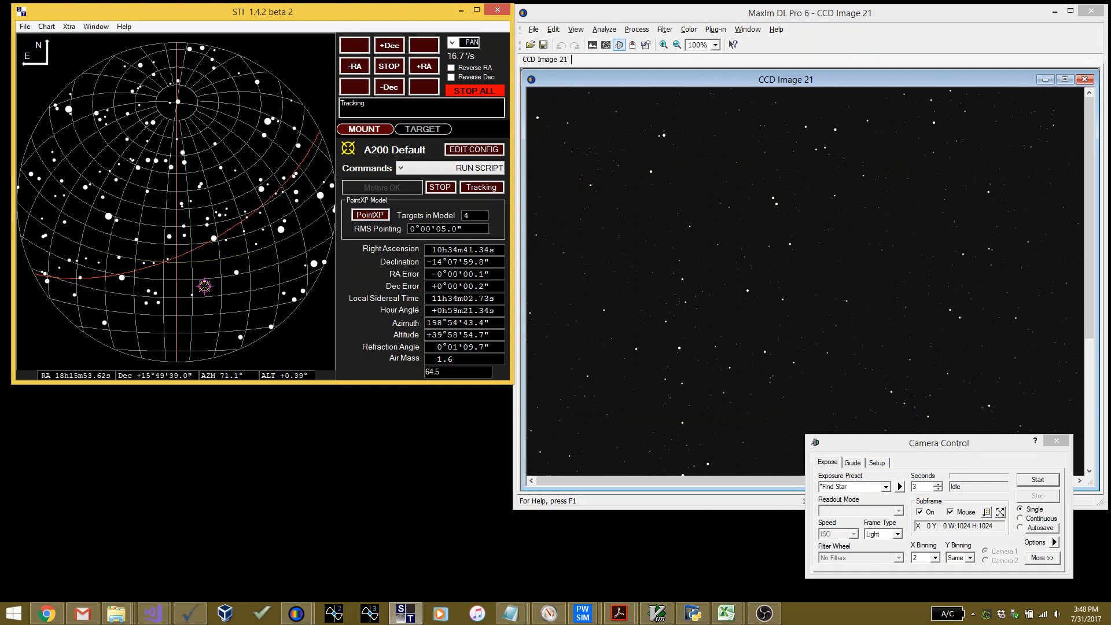